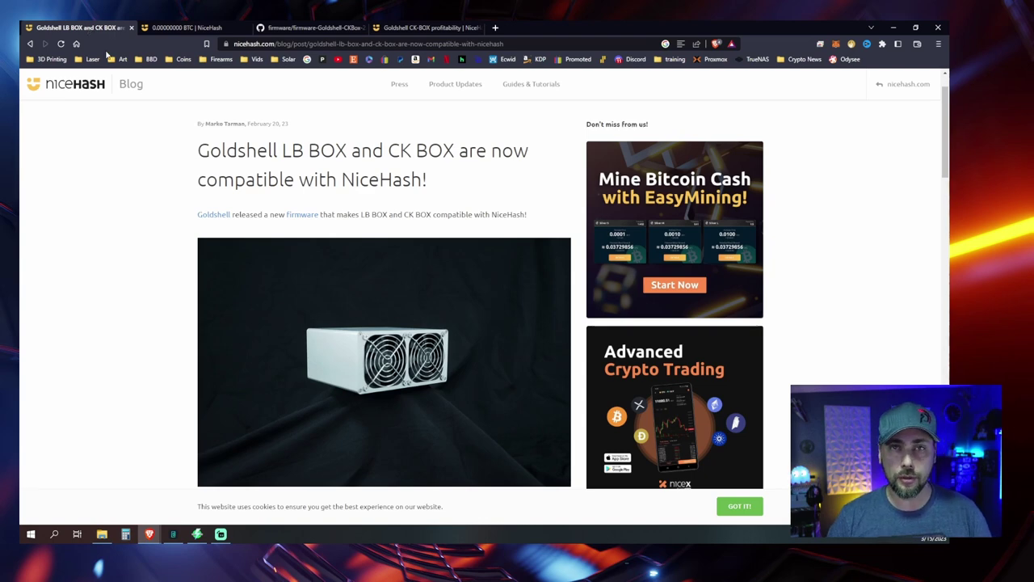
# Step: Find the miner in Angry IP Scanner and paste 192.168.254.134 into a new browser tab
pyautogui.hotkey('alt', 'Tab')
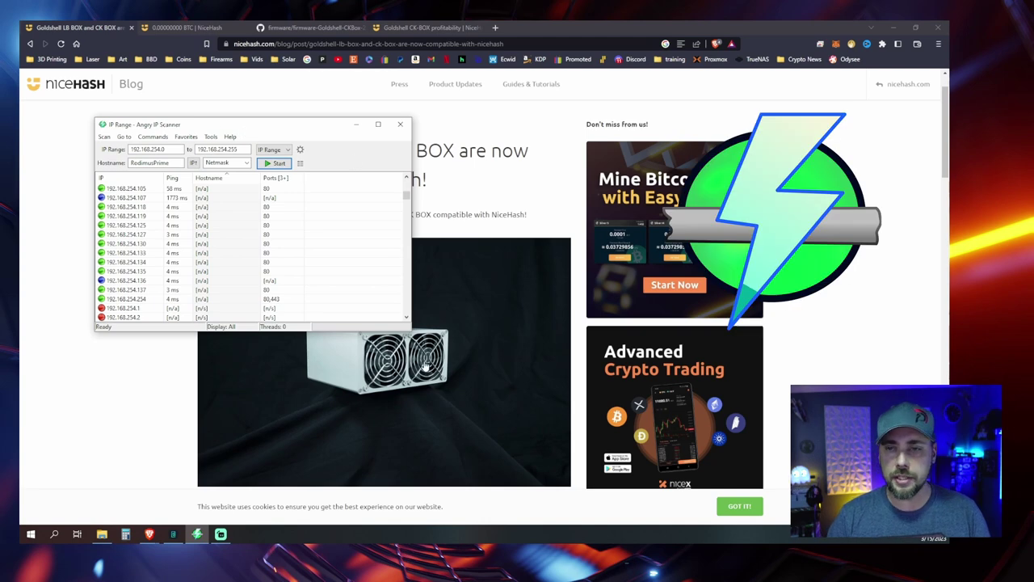
pyautogui.moveTo(409, 330); pyautogui.dragTo(545, 385)
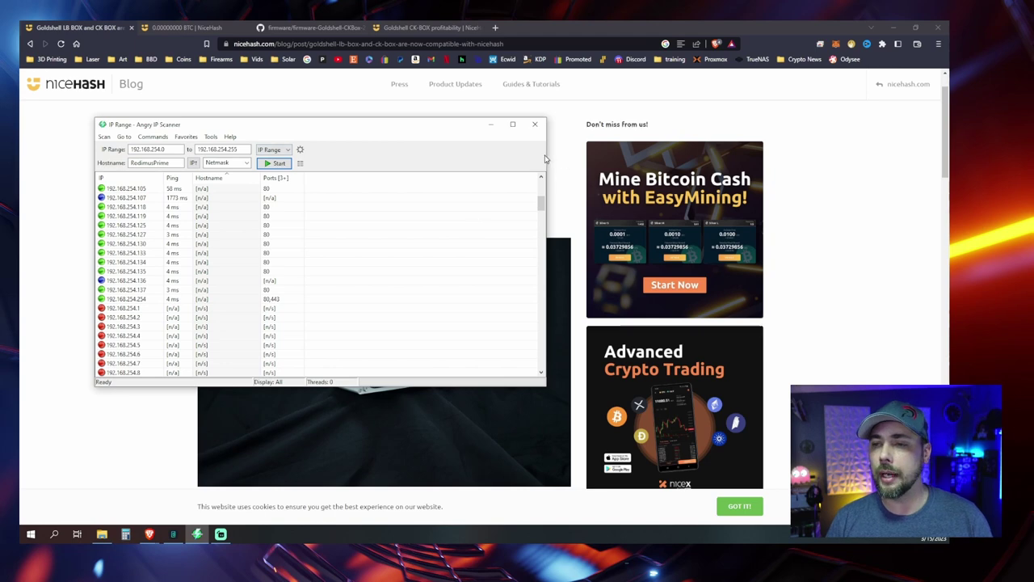
pyautogui.moveTo(546, 159); pyautogui.dragTo(490, 159)
pyautogui.click(495, 28)
pyautogui.write('192.168.254.134')
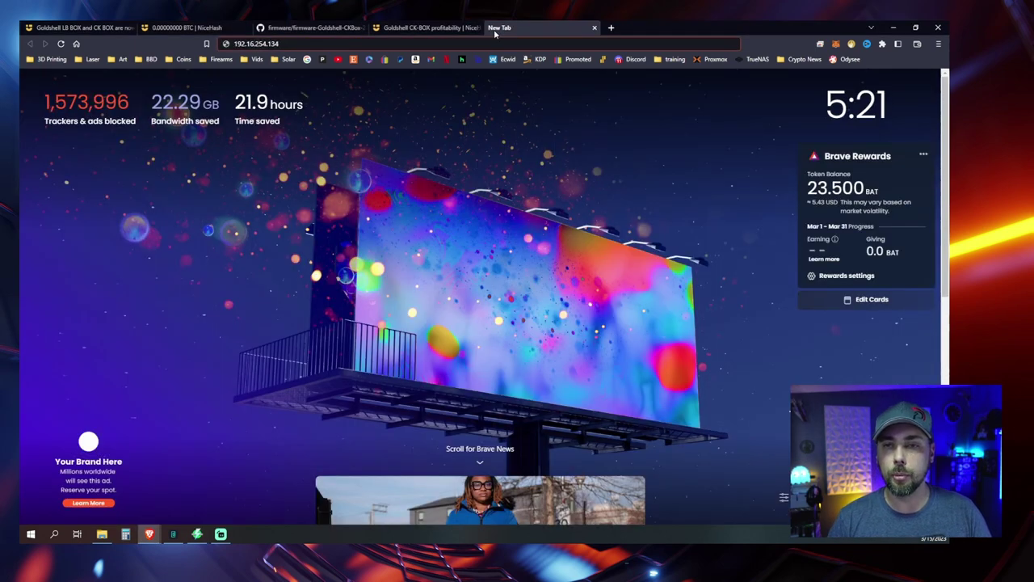
# Step: Load the CK-Box dashboard at 192.168.254.134, check it against the scanner, and note firmware 2.1.1
pyautogui.press('Return')
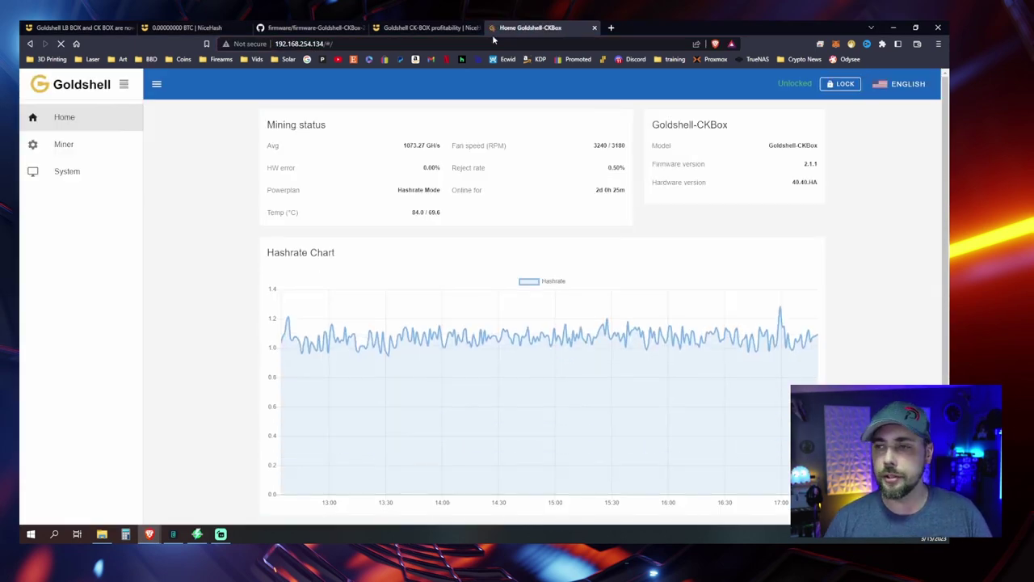
pyautogui.click(289, 45)
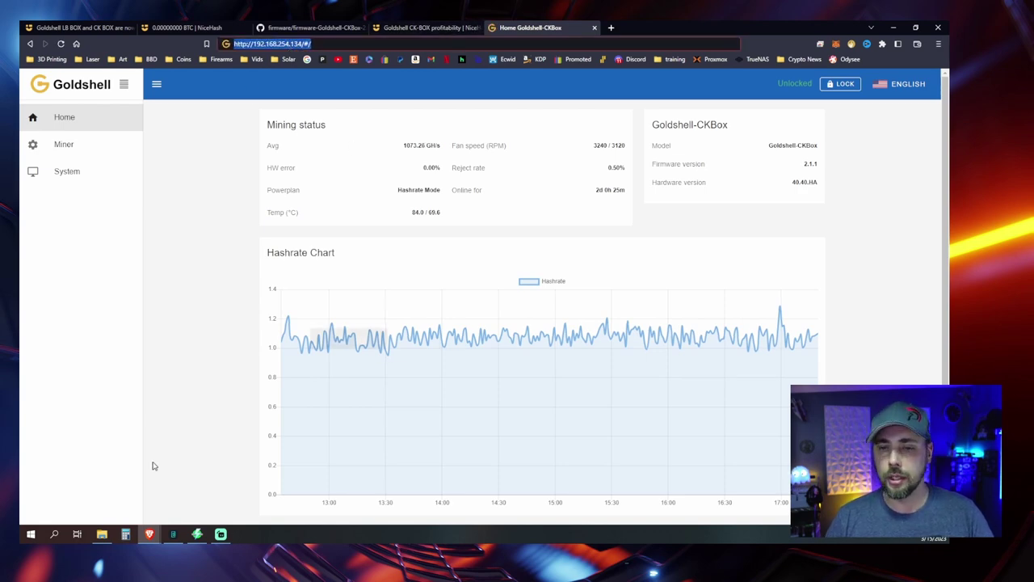
pyautogui.click(198, 536)
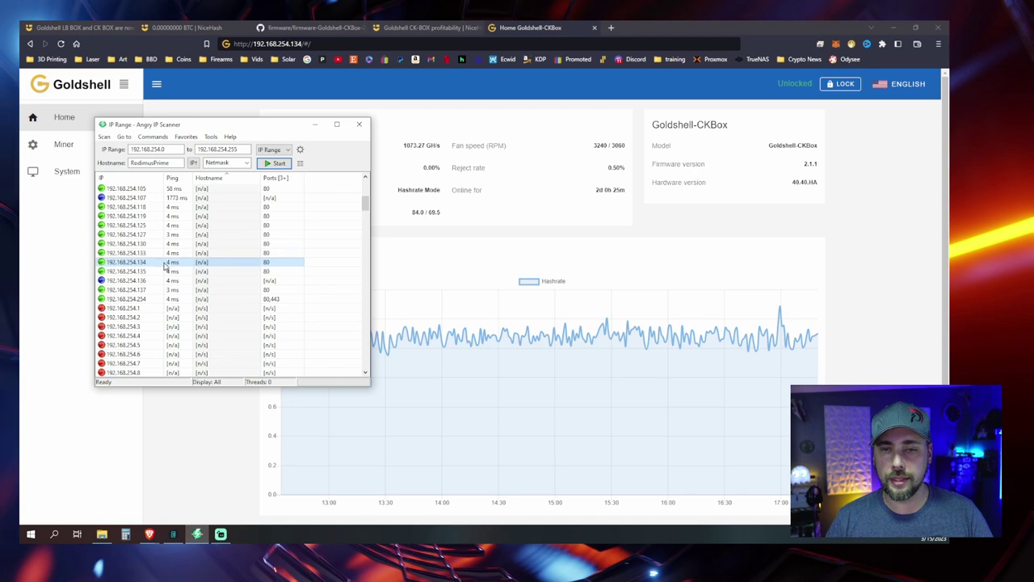
pyautogui.click(557, 28)
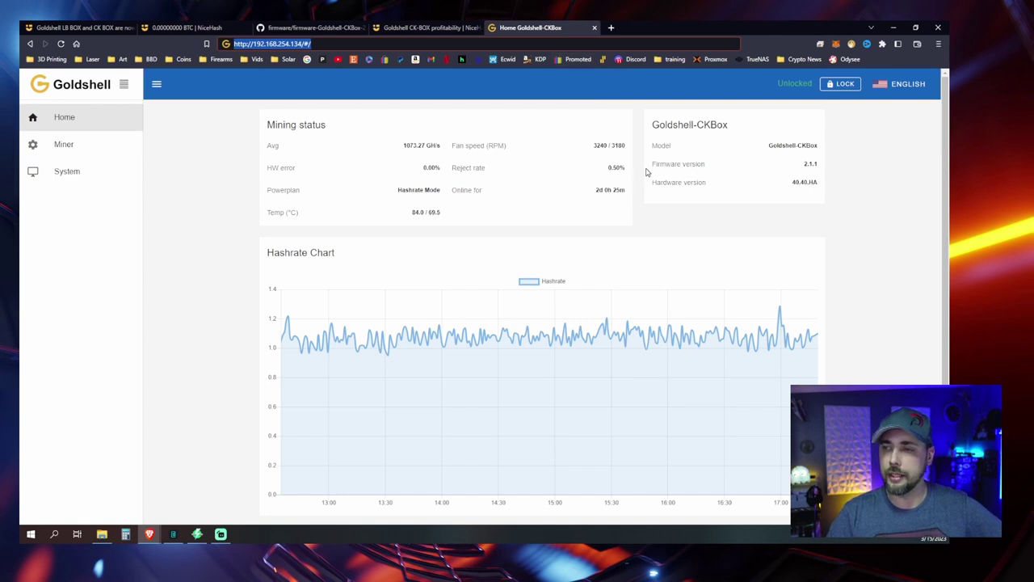
pyautogui.moveTo(646, 172); pyautogui.dragTo(796, 172)
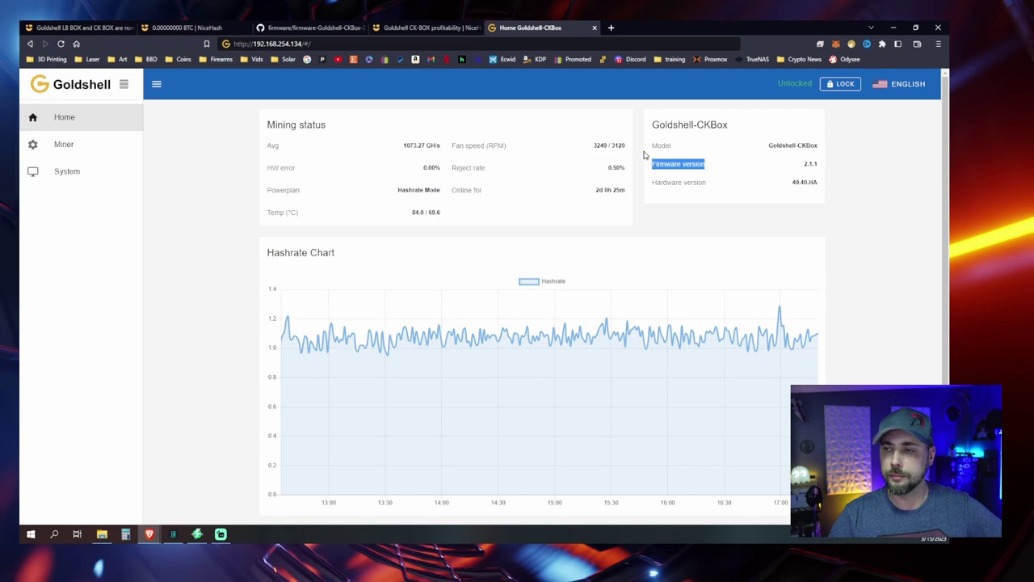
pyautogui.click(81, 27)
# Step: Follow the article's link to the goldshellminer/firmware GitHub repo and locate firmware-Goldshell-CKBox-2.2.6.cpb
pyautogui.scroll(-5, 418, 212)
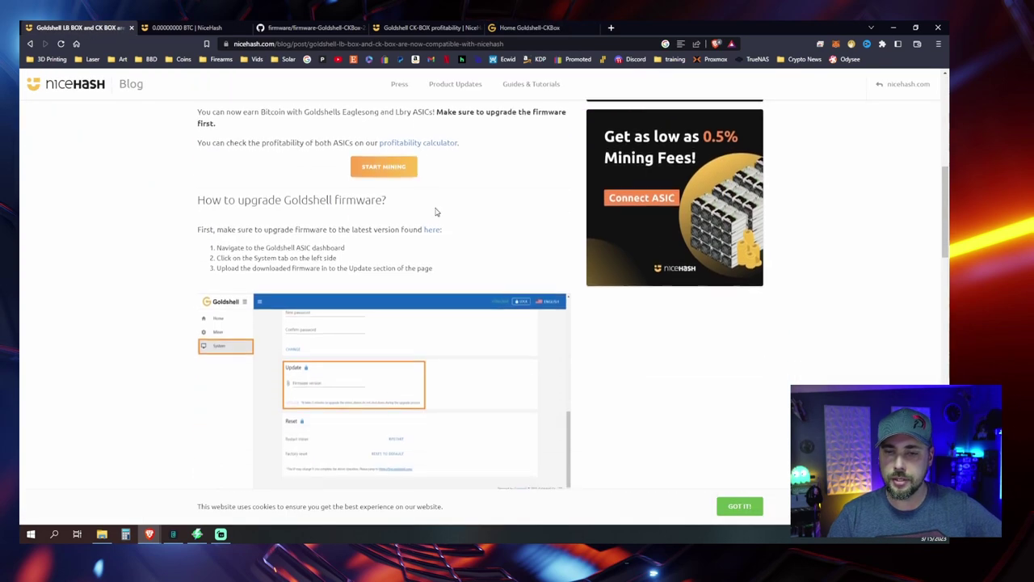
pyautogui.scroll(-1, 435, 211)
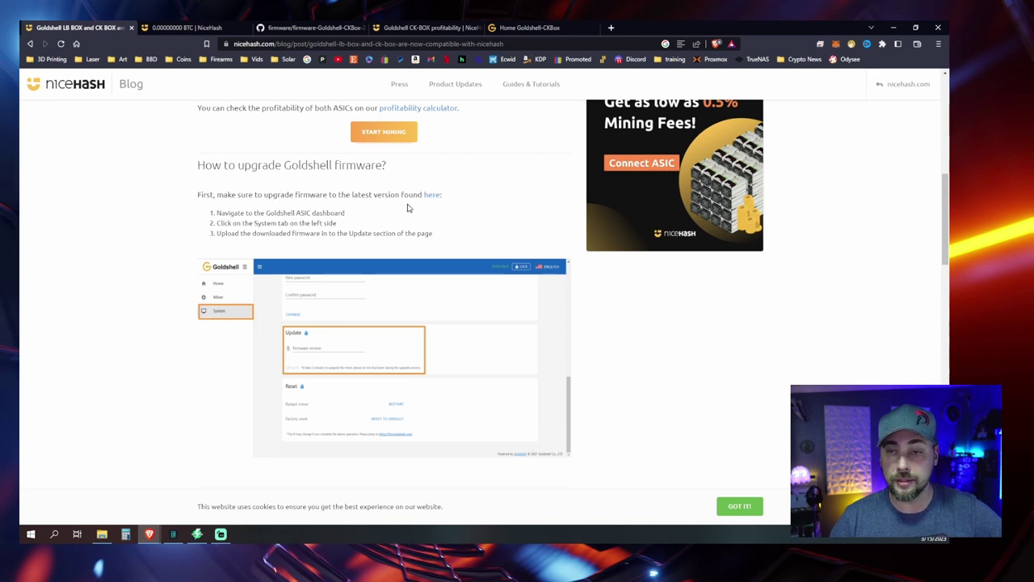
pyautogui.click(433, 194)
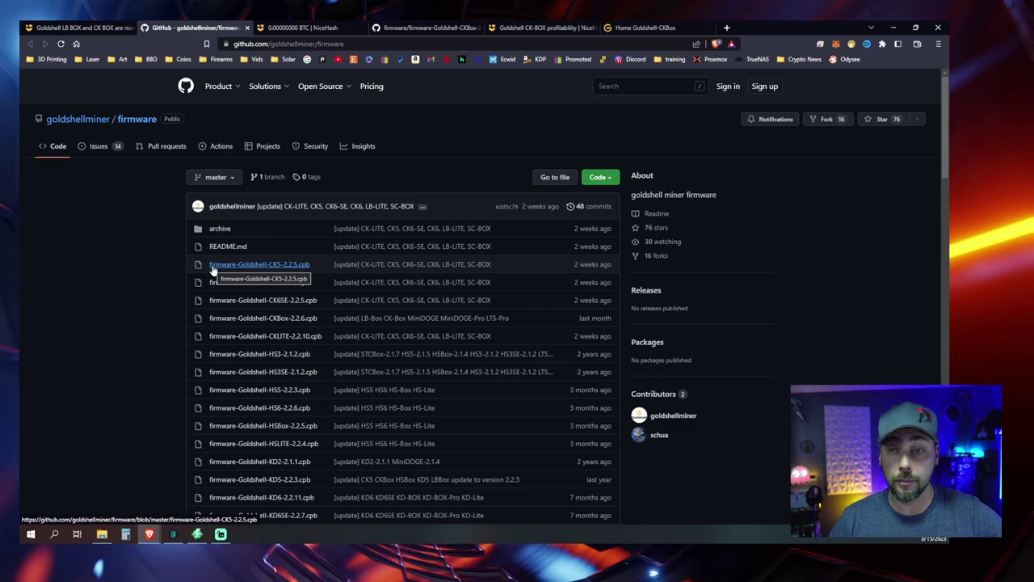
pyautogui.scroll(-5, 242, 299)
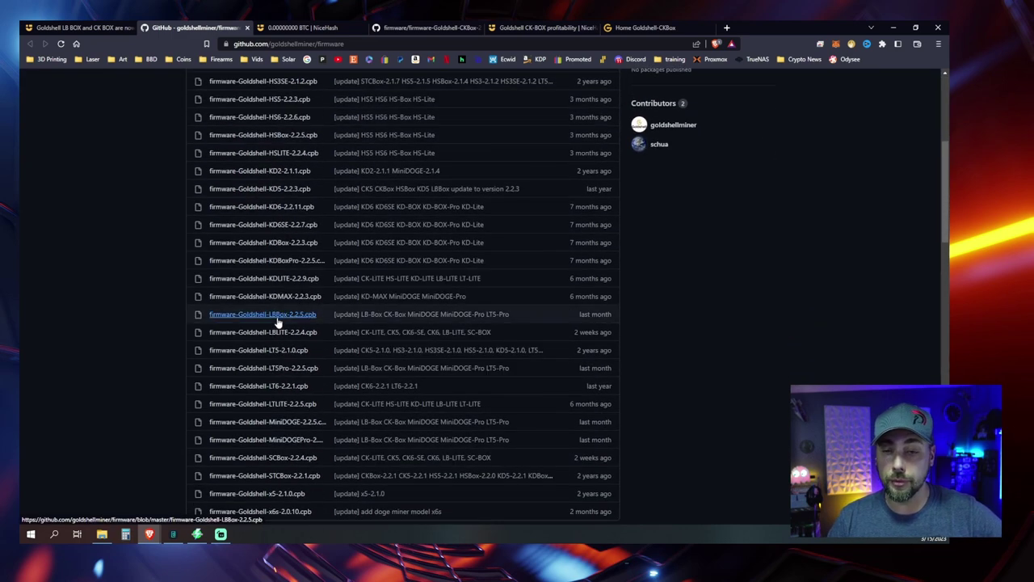
pyautogui.scroll(-3, 280, 364)
pyautogui.scroll(5, 256, 275)
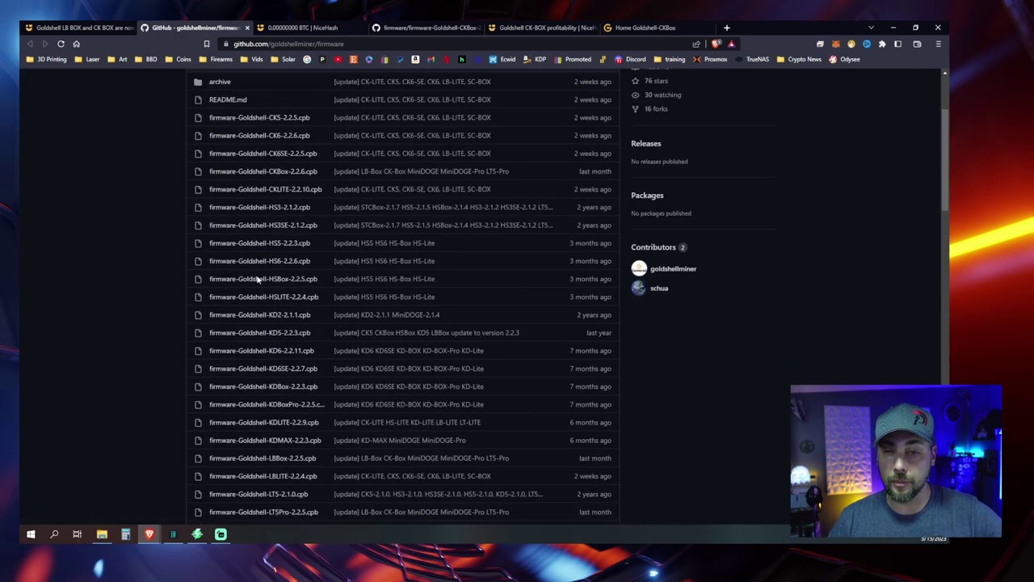
pyautogui.scroll(1, 256, 278)
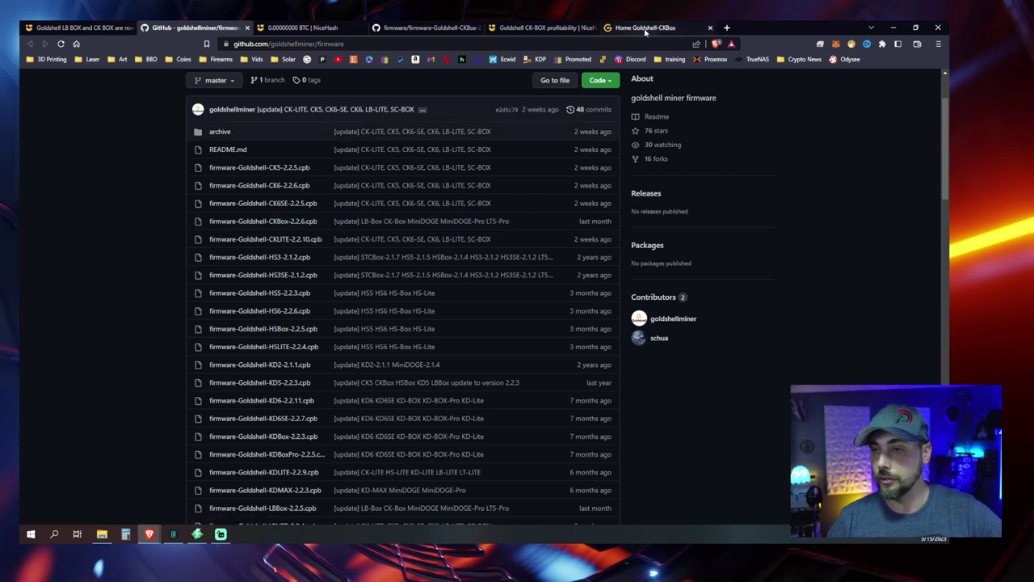
# Step: Select firmware-Goldshell-CKBox-2.2.6.cpb under System and start the firmware update
pyautogui.click(646, 27)
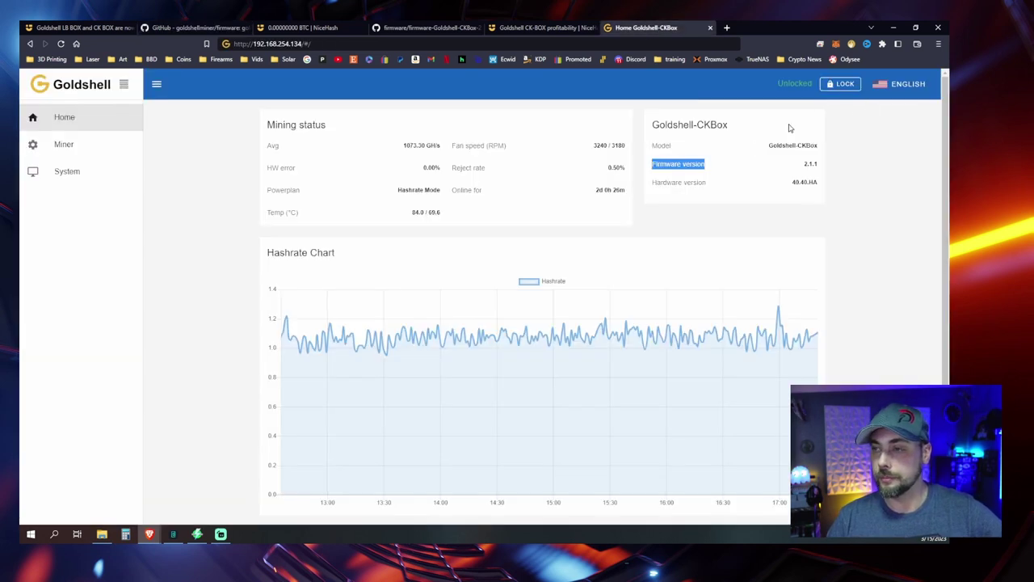
pyautogui.click(67, 172)
pyautogui.scroll(-5, 441, 229)
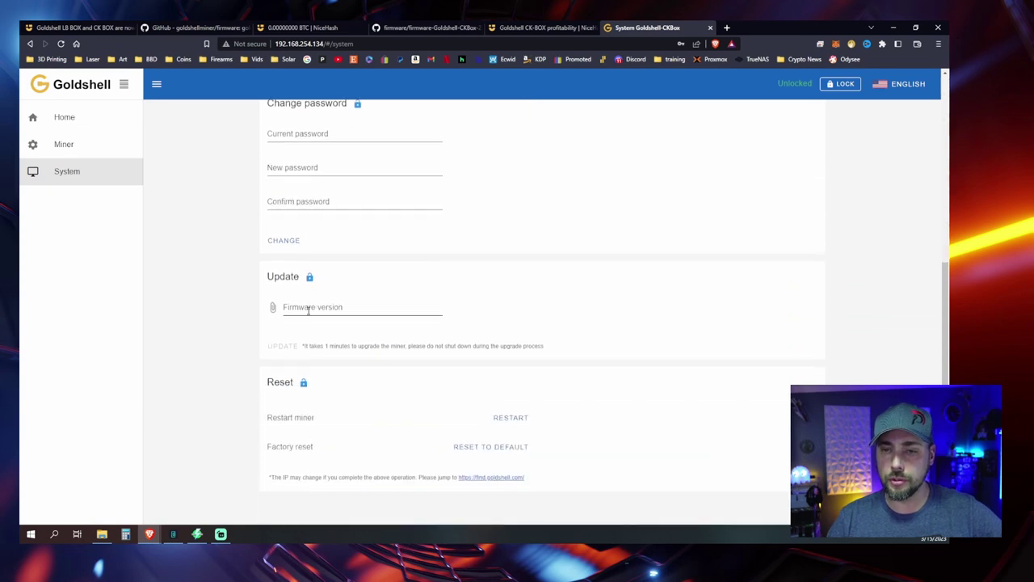
pyautogui.click(273, 308)
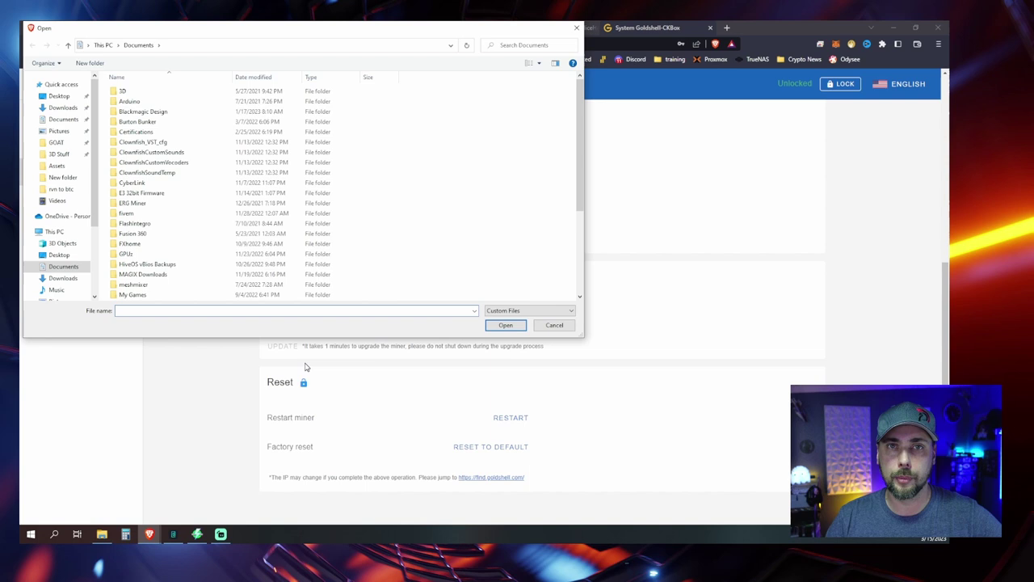
pyautogui.scroll(-5, 189, 219)
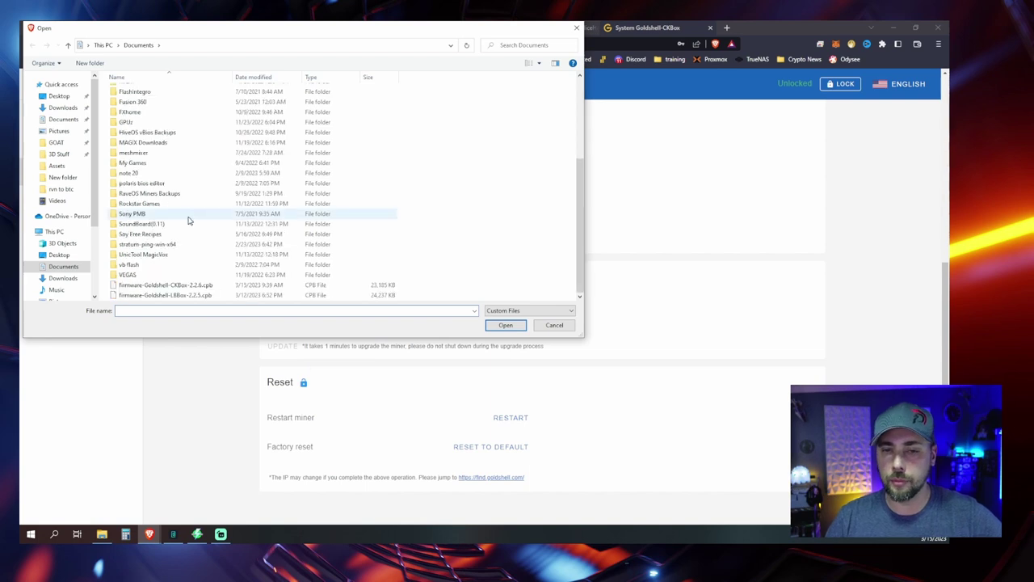
pyautogui.click(183, 286)
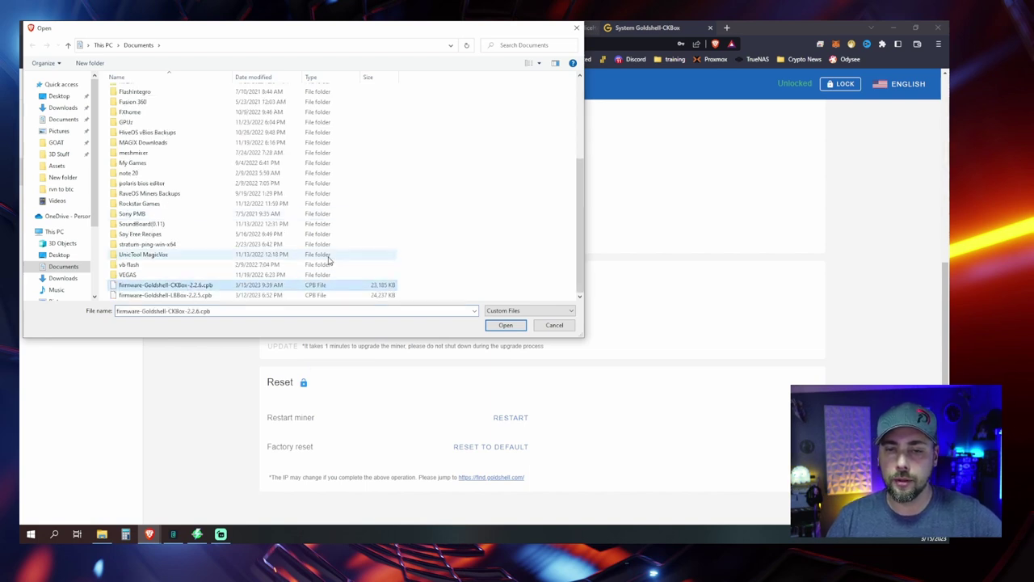
pyautogui.click(505, 326)
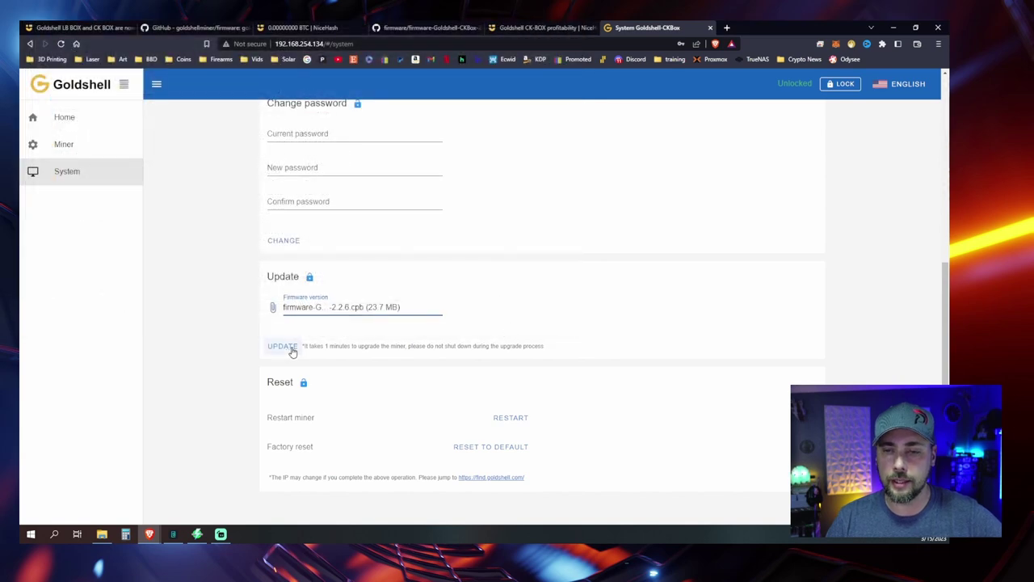
pyautogui.click(292, 348)
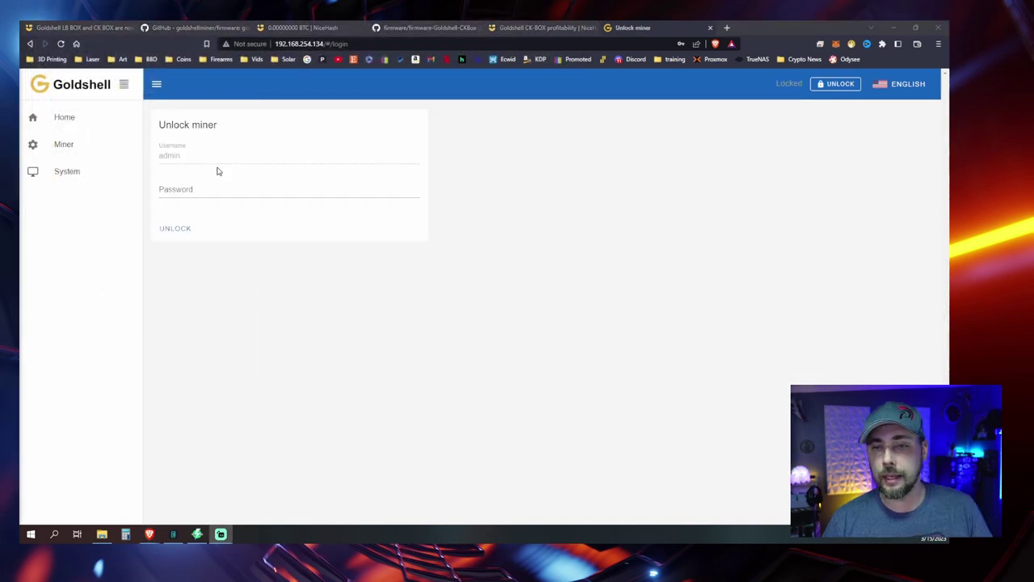
# Step: Unlock the miner again with its password
pyautogui.click(233, 189)
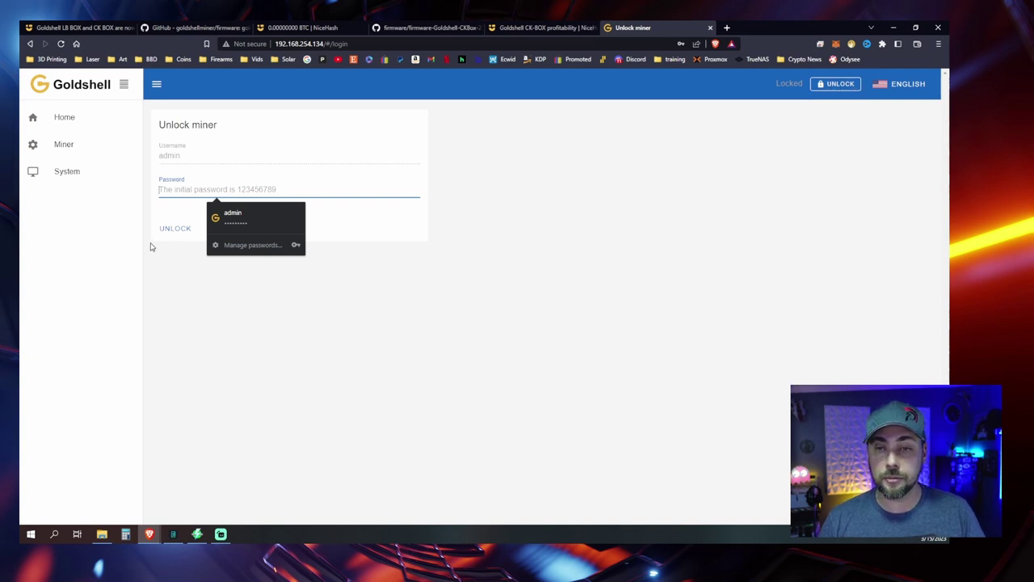
pyautogui.write('123456')
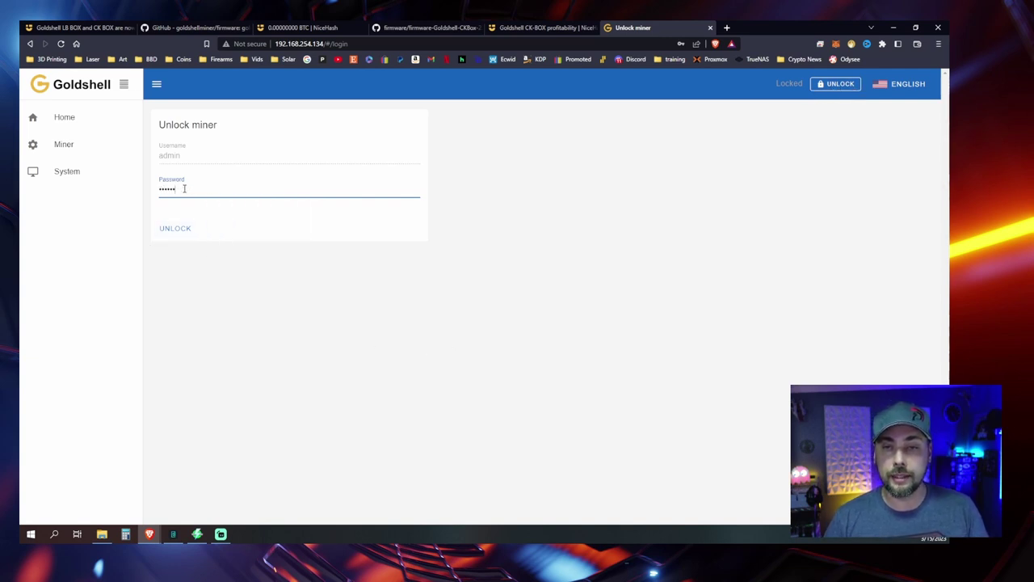
pyautogui.click(171, 229)
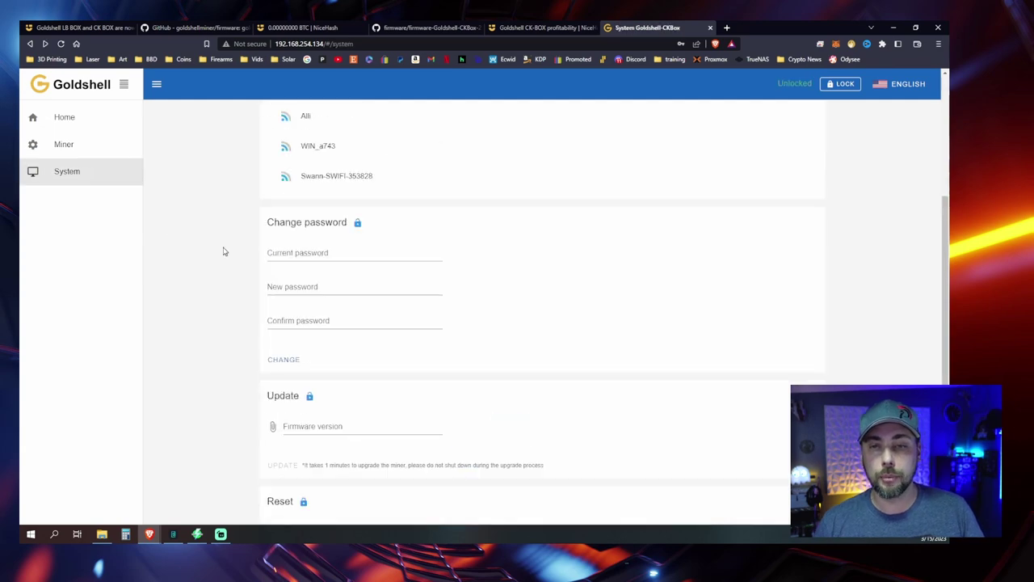
# Step: Re-upload the 2.2.6 .cpb firmware file so the miner begins verifying it
pyautogui.click(296, 426)
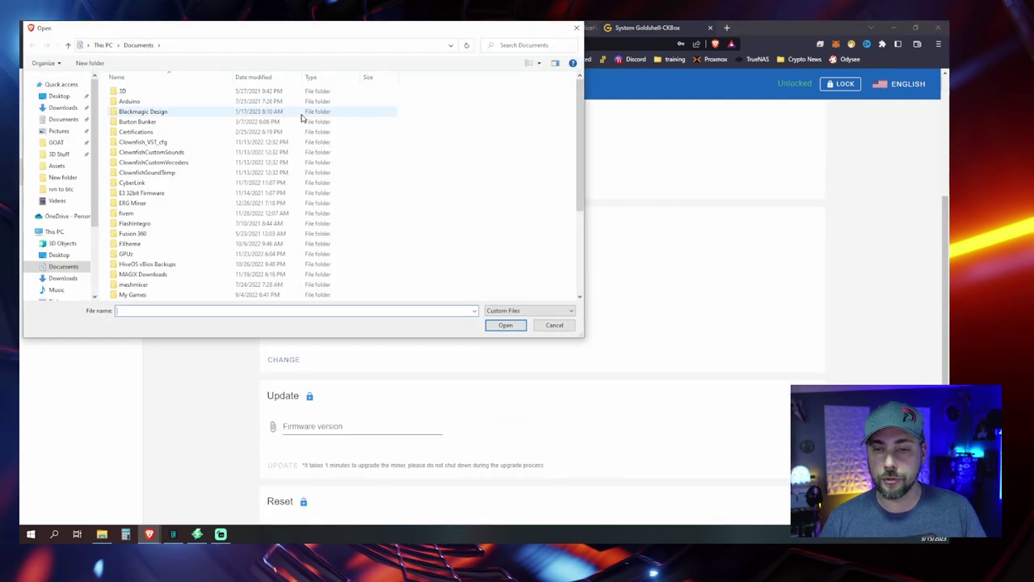
pyautogui.scroll(-5, 267, 210)
pyautogui.doubleClick(187, 283)
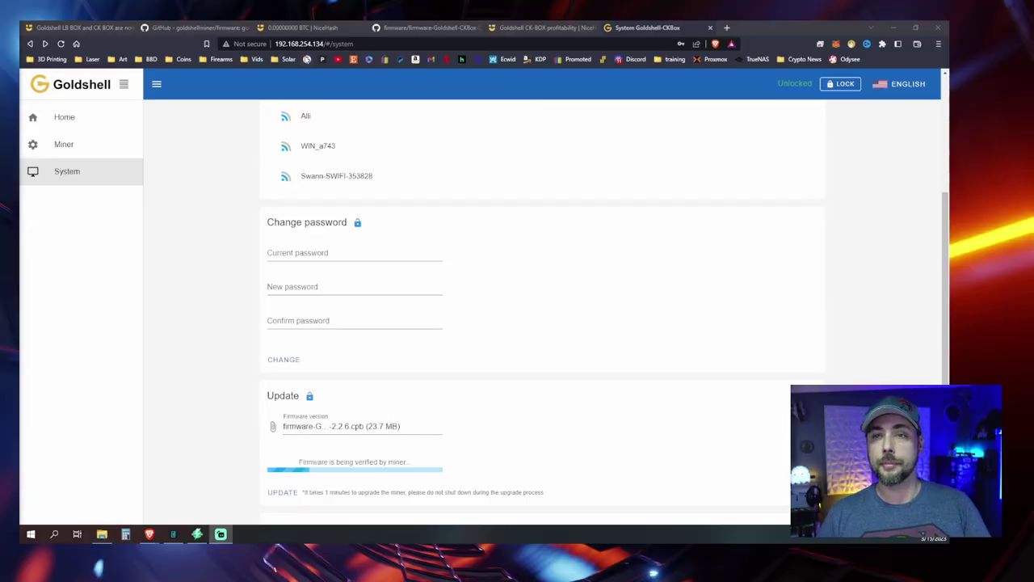
pyautogui.click(306, 28)
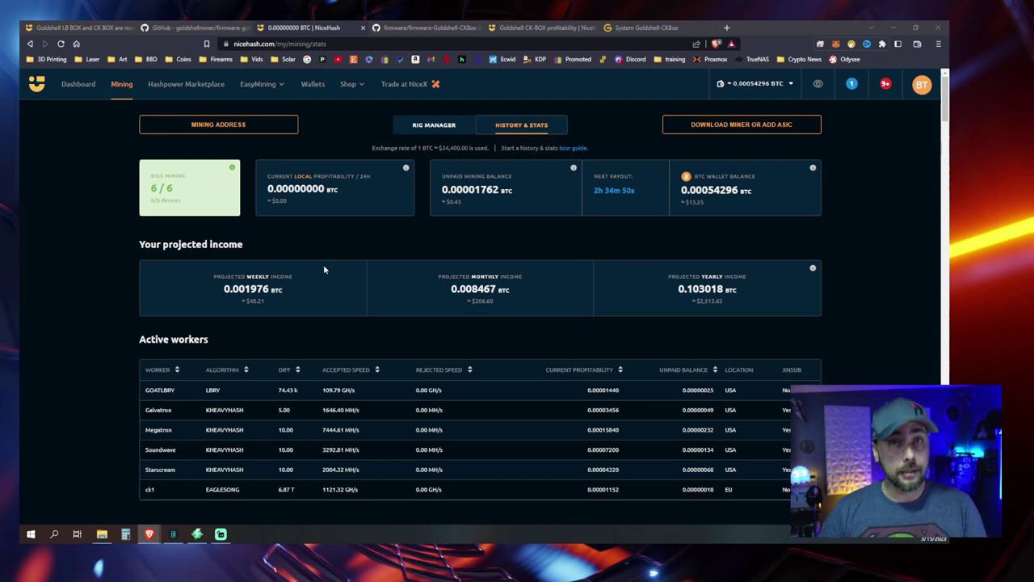
# Step: Highlight the ck1 eaglesong row in Active workers to review its stats
pyautogui.click(140, 489)
pyautogui.moveTo(227, 489); pyautogui.dragTo(501, 501)
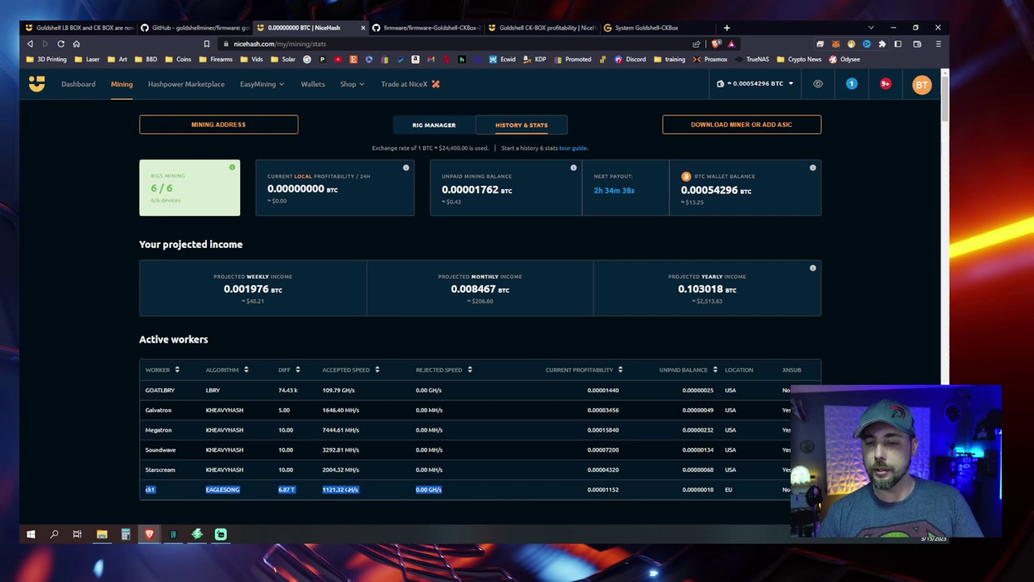
pyautogui.click(619, 497)
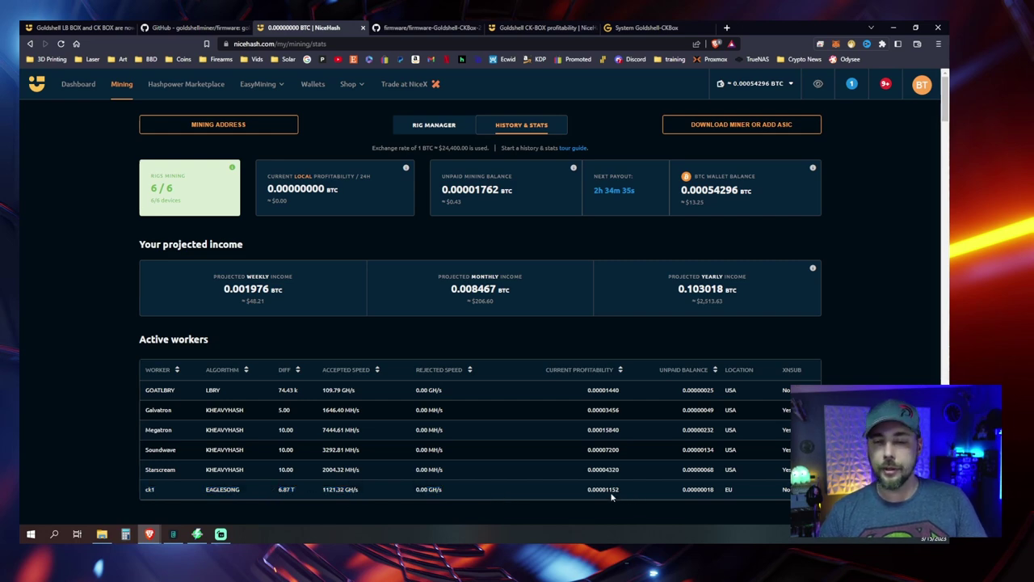
# Step: Open Rig Manager from Dashboard > Mining and show the BTC balance breakdown
pyautogui.click(78, 84)
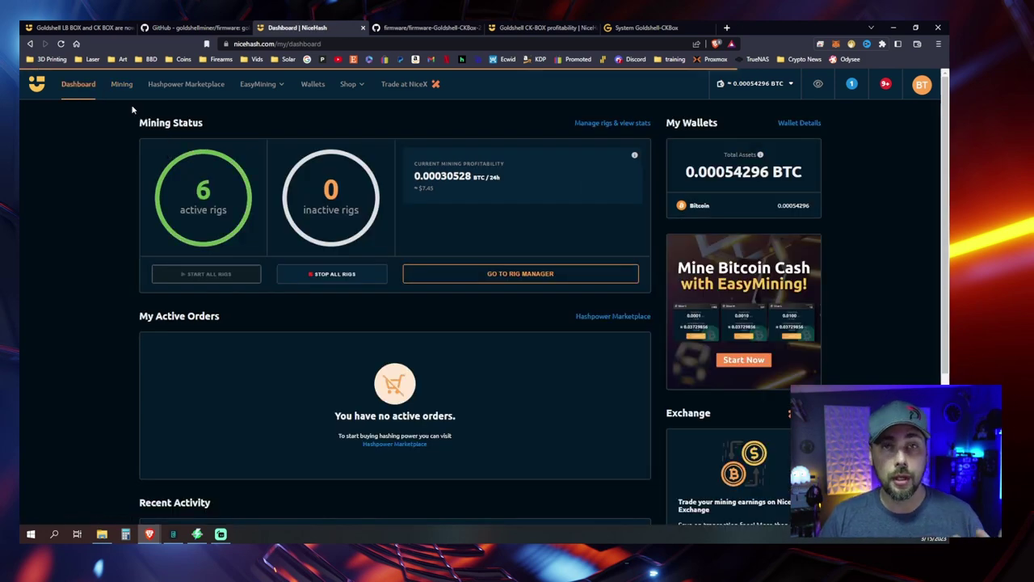
pyautogui.click(120, 85)
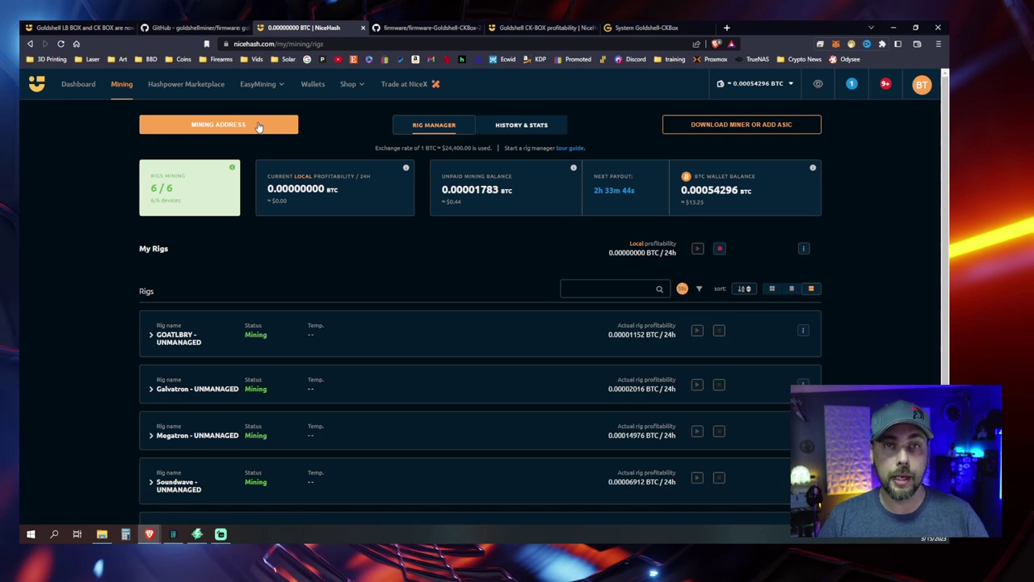
pyautogui.click(774, 84)
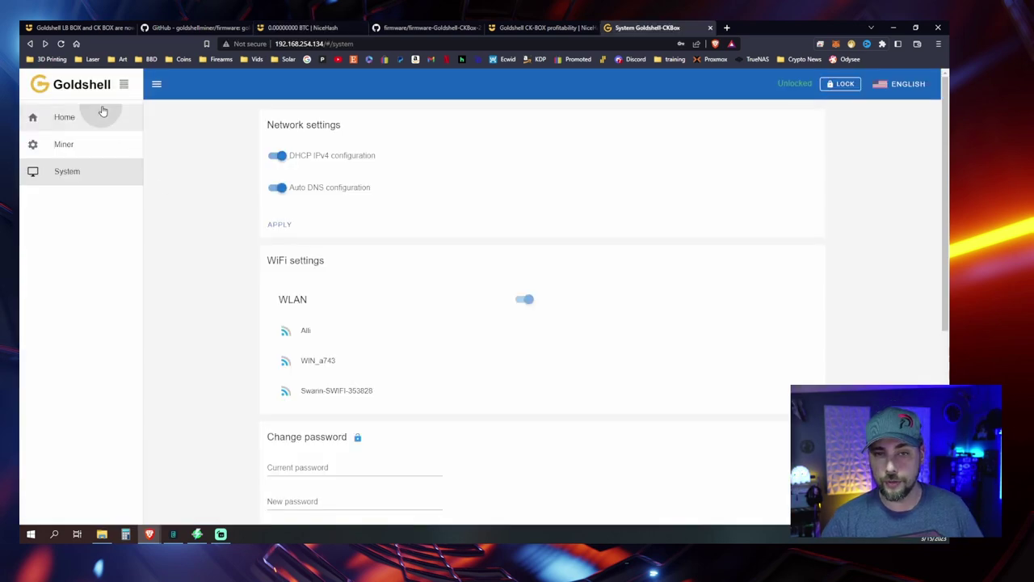
# Step: Restart the miner with RESTART next to Restart miner in System > Reset
pyautogui.click(102, 112)
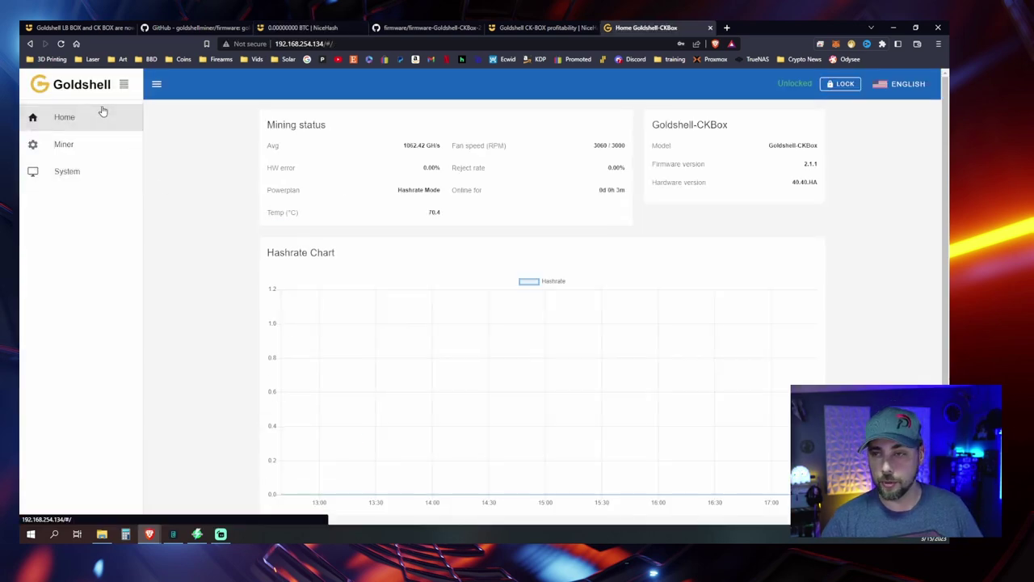
pyautogui.click(65, 172)
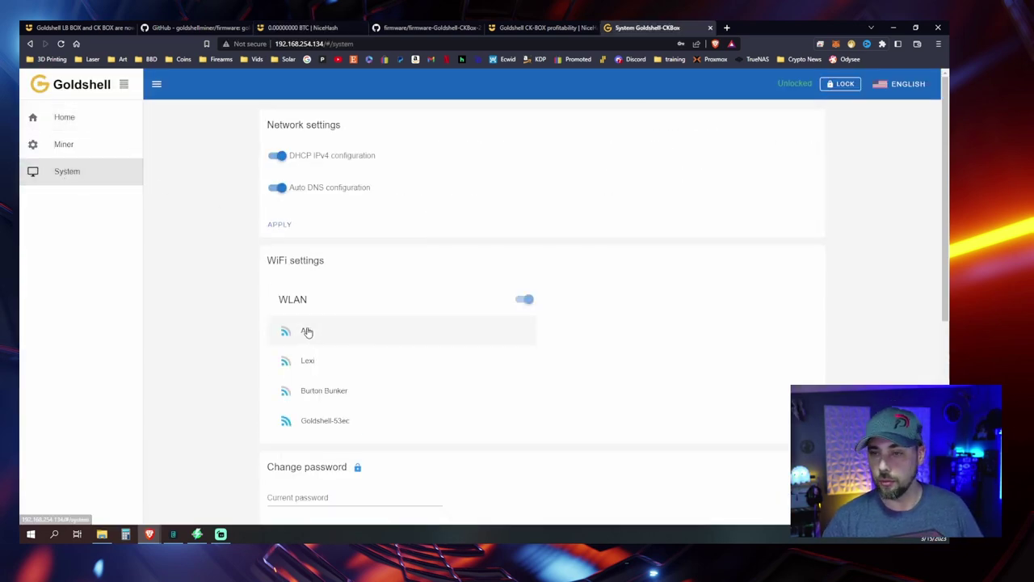
pyautogui.scroll(-3, 242, 340)
pyautogui.scroll(-2, 235, 404)
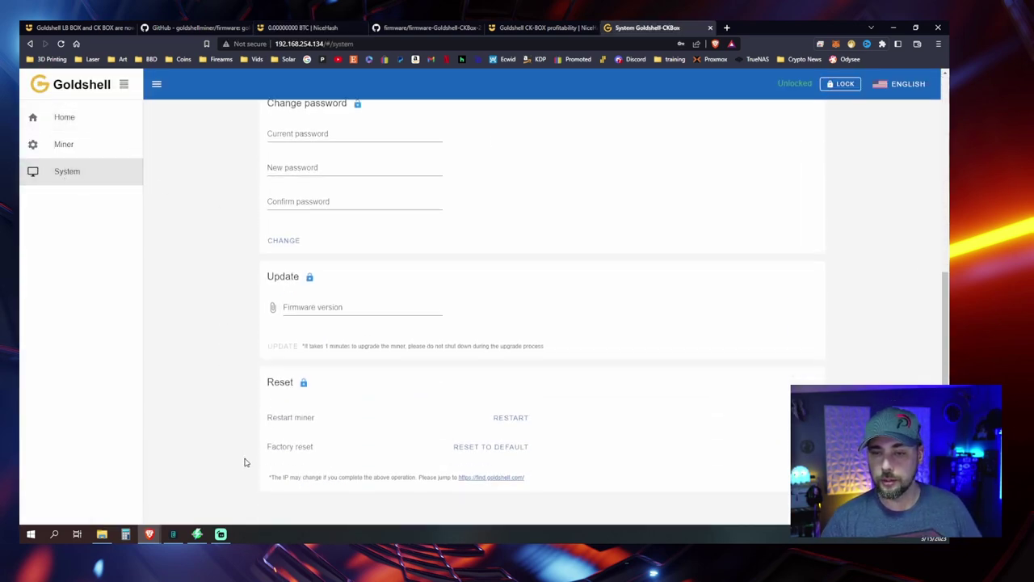
pyautogui.click(511, 419)
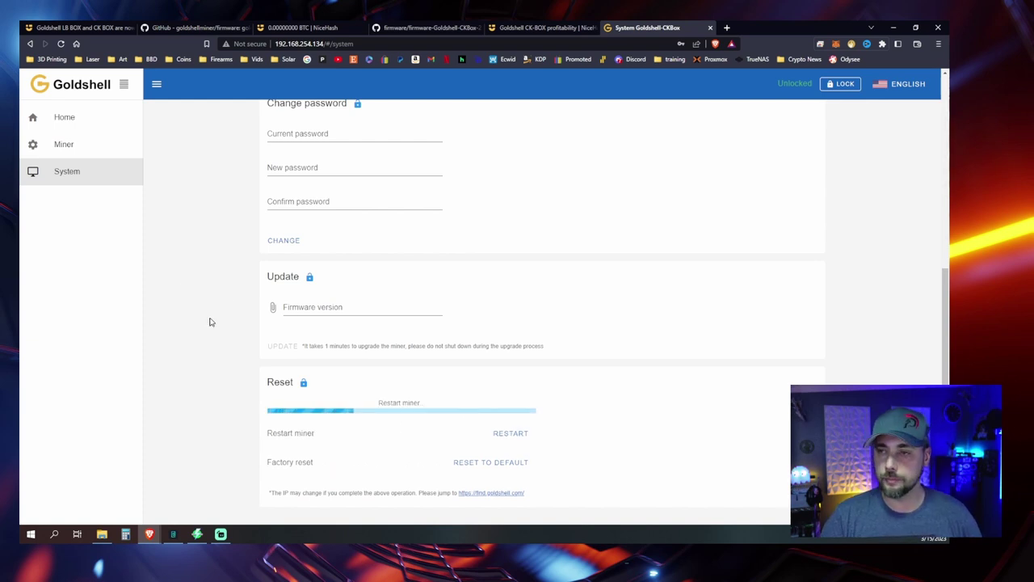
pyautogui.click(541, 27)
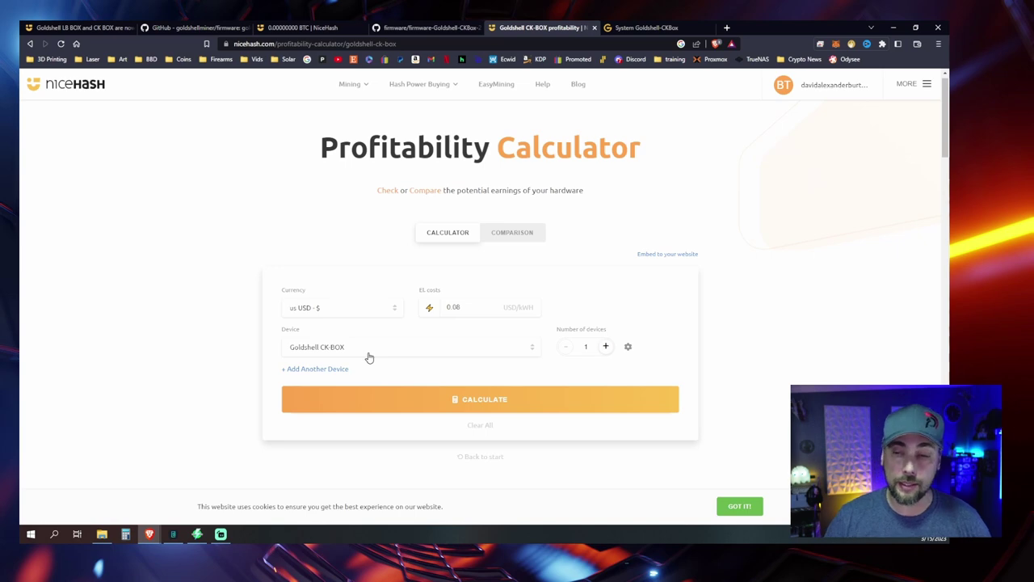
# Step: Calculate profitability for one Goldshell CK-BOX at 0.08 USD/kWh in US dollars
pyautogui.click(406, 399)
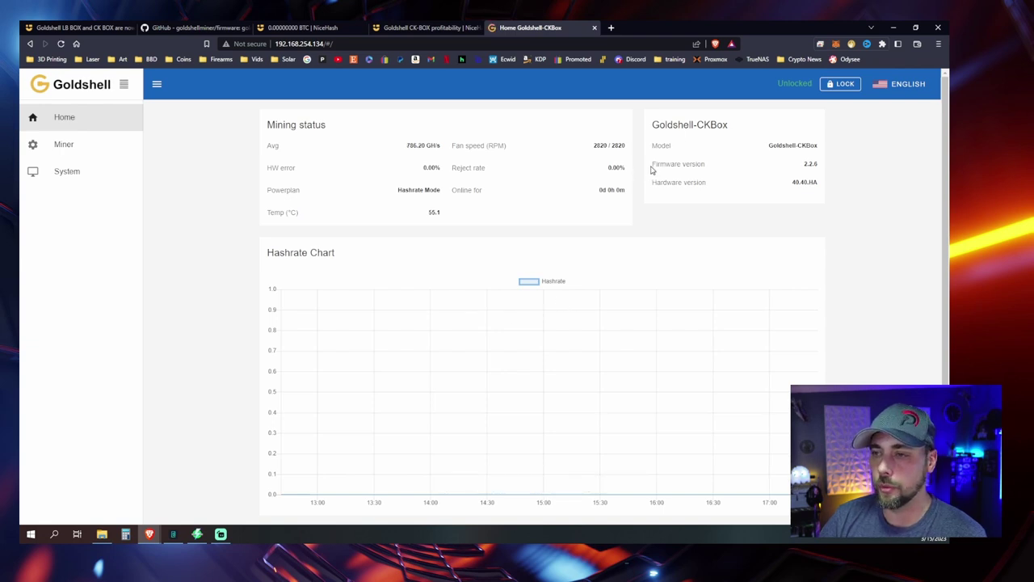
# Step: Verify Firmware version reads 2.2.6, then open Pool Config to add a new pool
pyautogui.moveTo(650, 166); pyautogui.dragTo(827, 172)
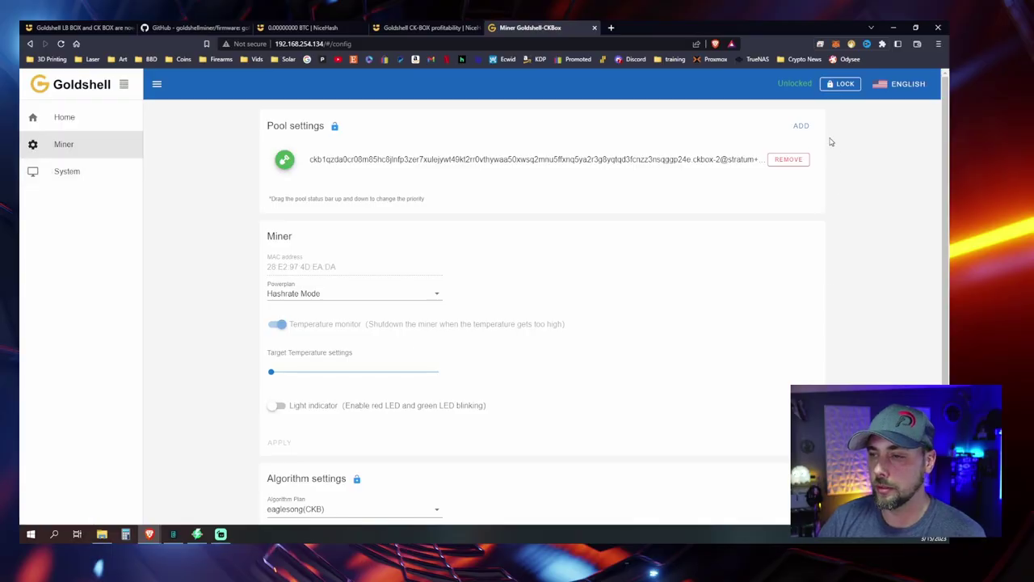
pyautogui.click(800, 126)
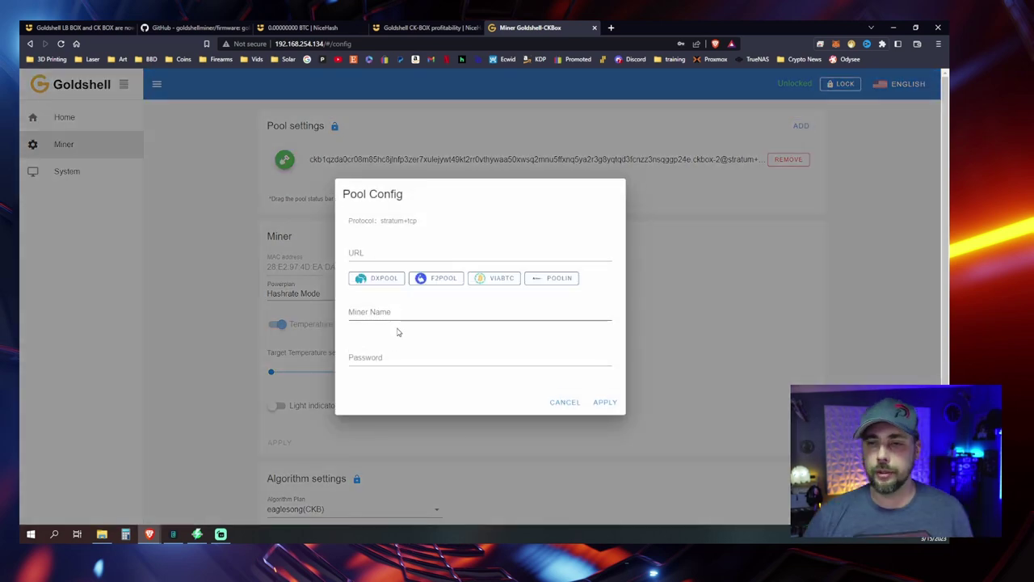
# Step: Copy stratum+tcp://eaglesong.auto.nicehash.com:9200 from the NiceHash guide and return to Pool Config
pyautogui.click(79, 28)
pyautogui.scroll(-6, 364, 193)
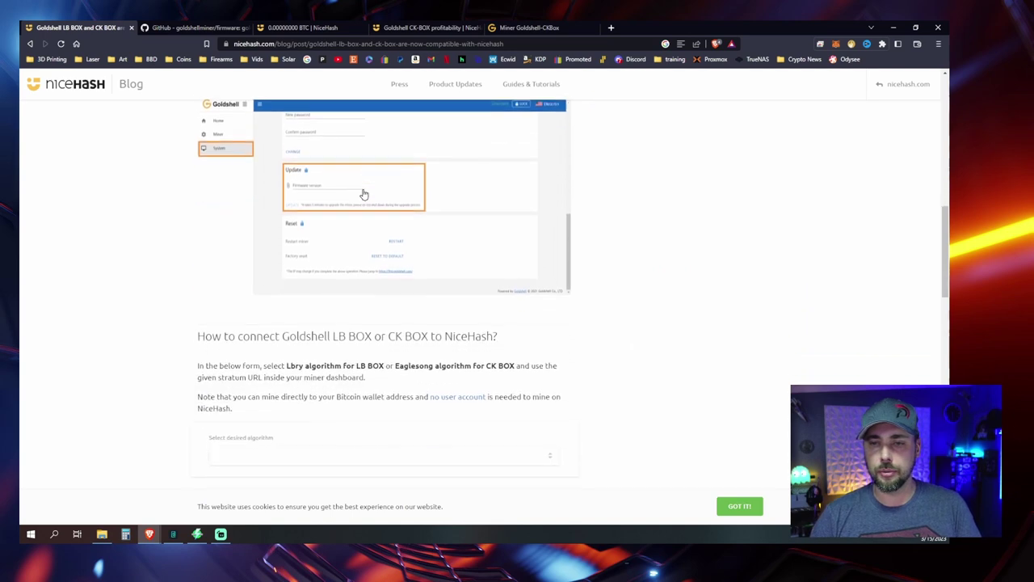
pyautogui.scroll(-1, 358, 194)
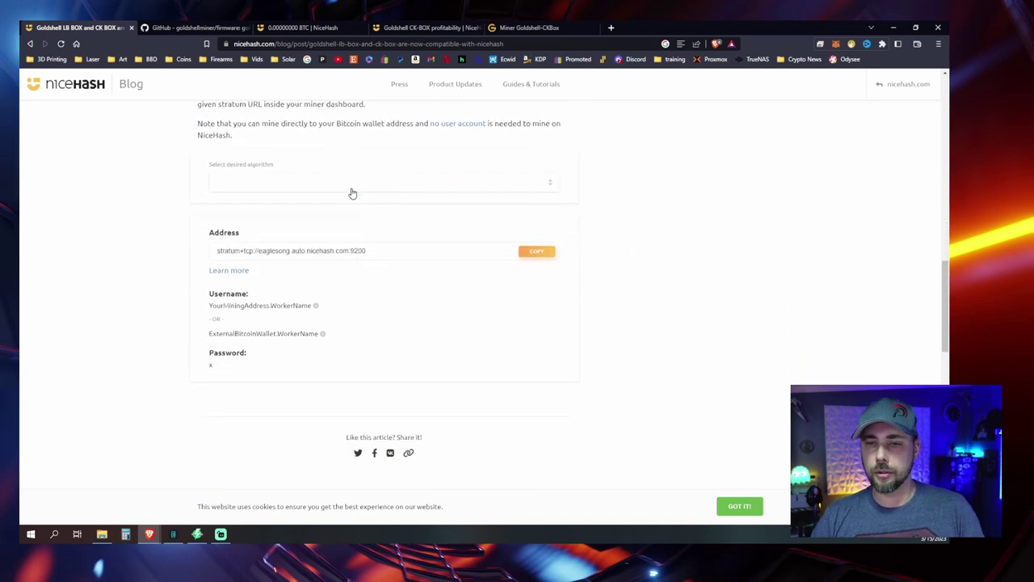
pyautogui.tripleClick(302, 253)
pyautogui.rightClick(301, 253)
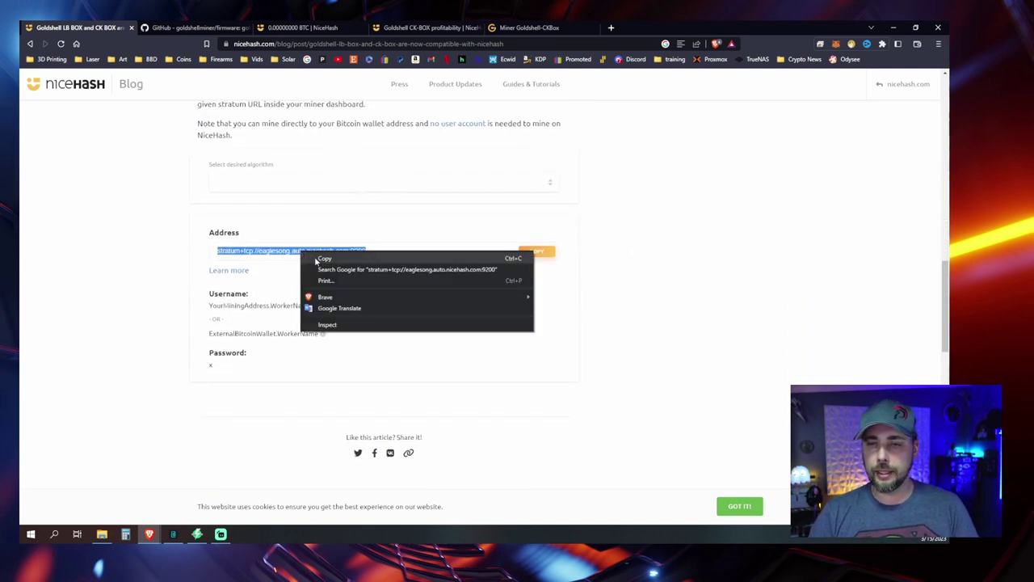
pyautogui.click(323, 258)
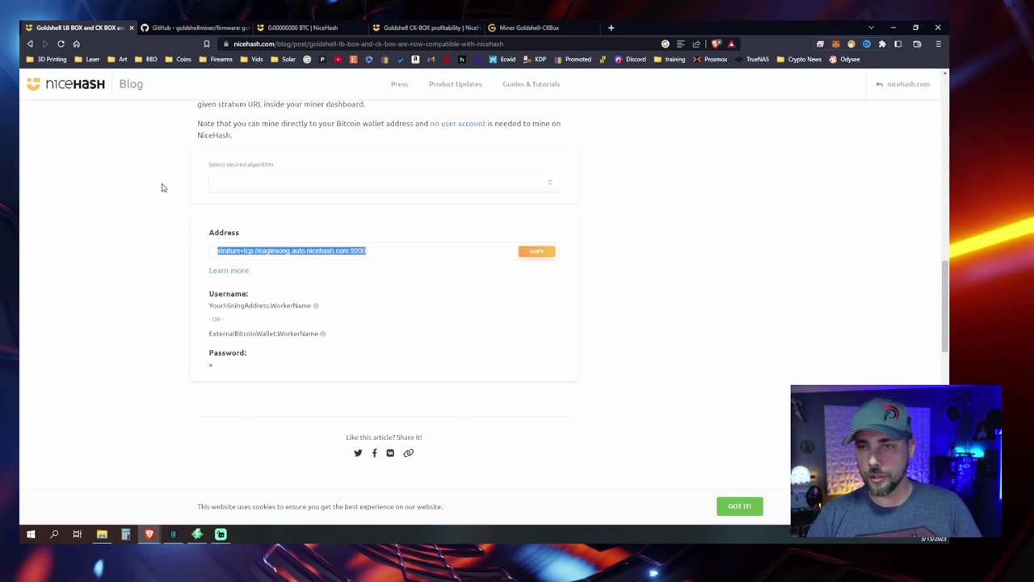
pyautogui.click(311, 28)
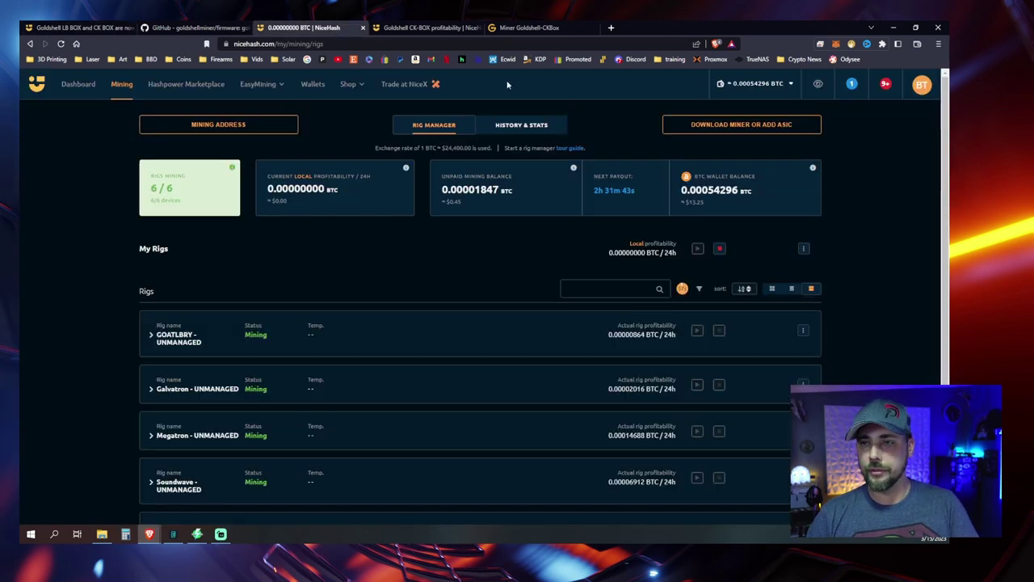
pyautogui.click(428, 27)
# Step: Enter the NiceHash eaglesong stratum URL, miner name <mining address>.ck2 and password x, then apply
pyautogui.click(554, 27)
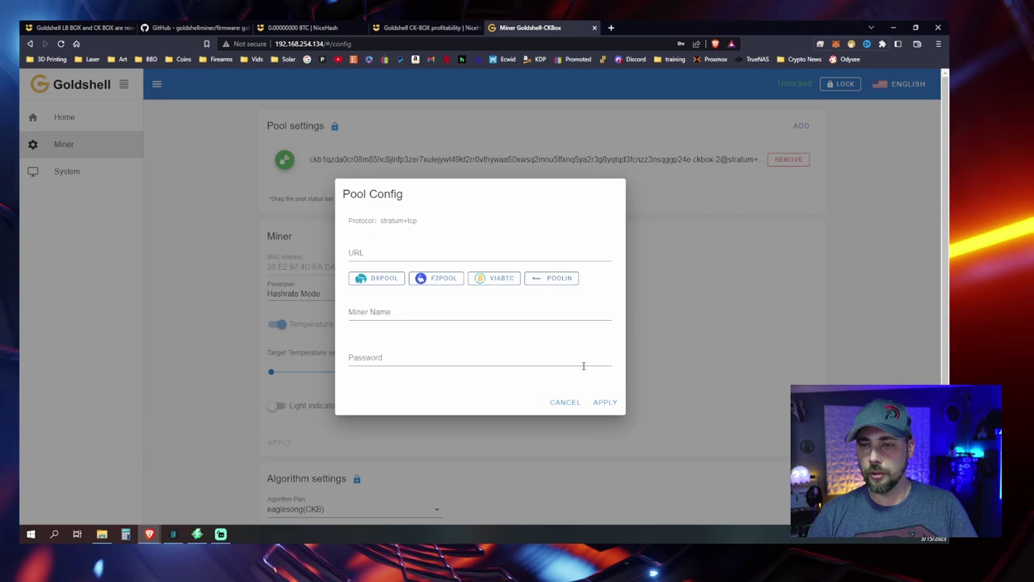
pyautogui.click(368, 253)
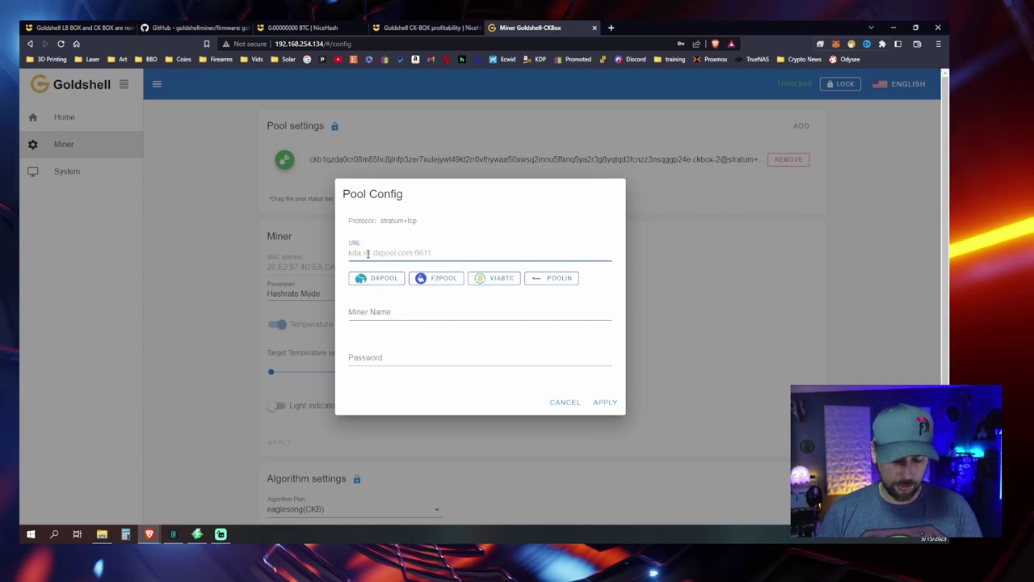
pyautogui.hotkey('ctrl', 'v')
pyautogui.press('Tab')
pyautogui.press('Tab')
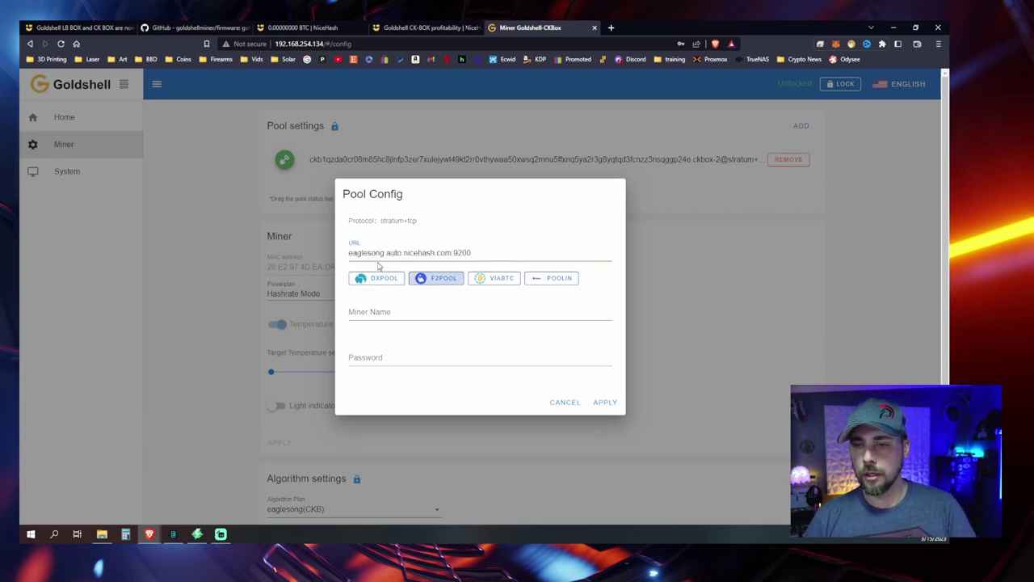
pyautogui.press('Tab')
pyautogui.press('Tab')
pyautogui.press('Tab')
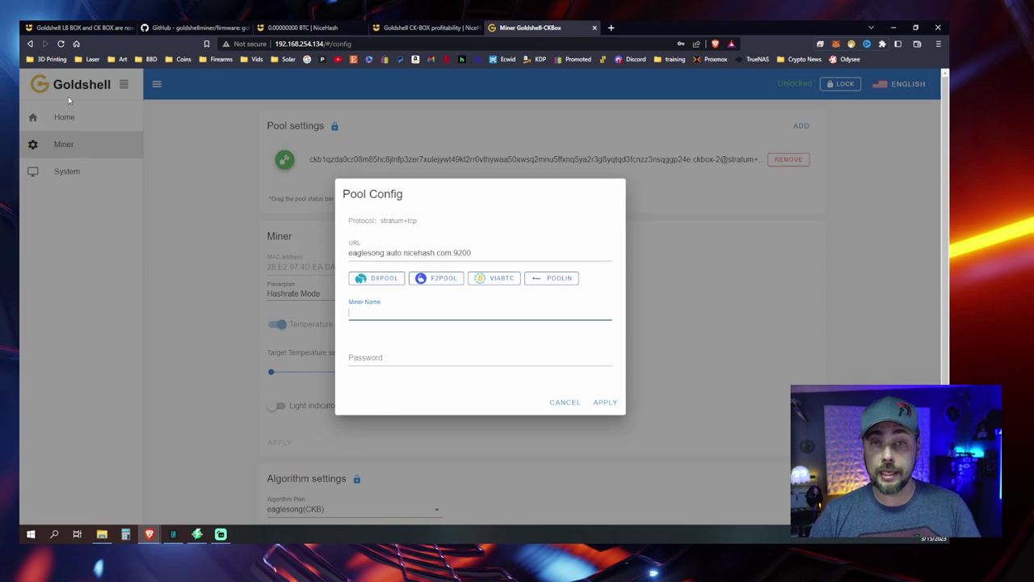
pyautogui.hotkey('ctrl', 'v')
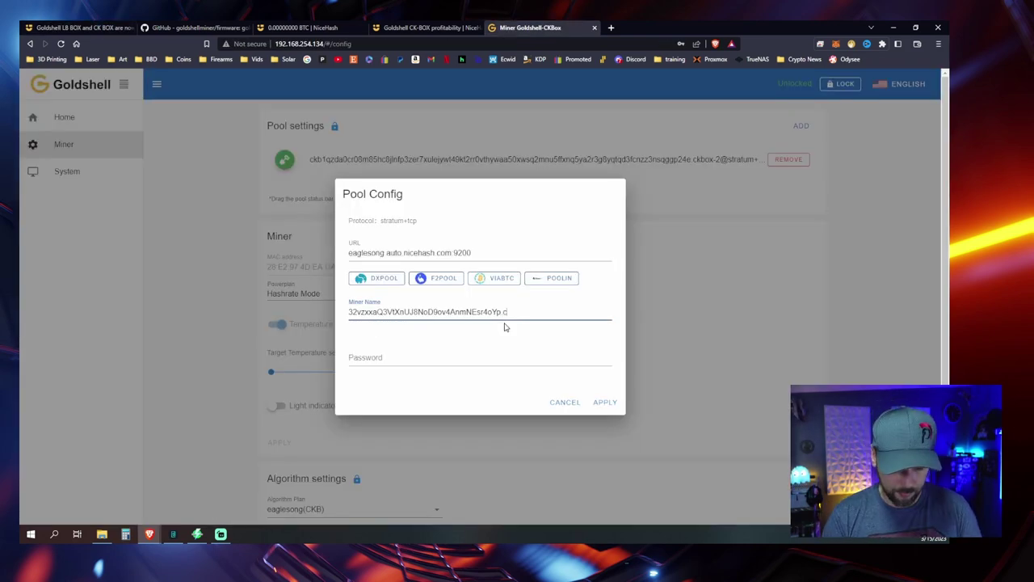
pyautogui.press('Tab')
pyautogui.write('x')
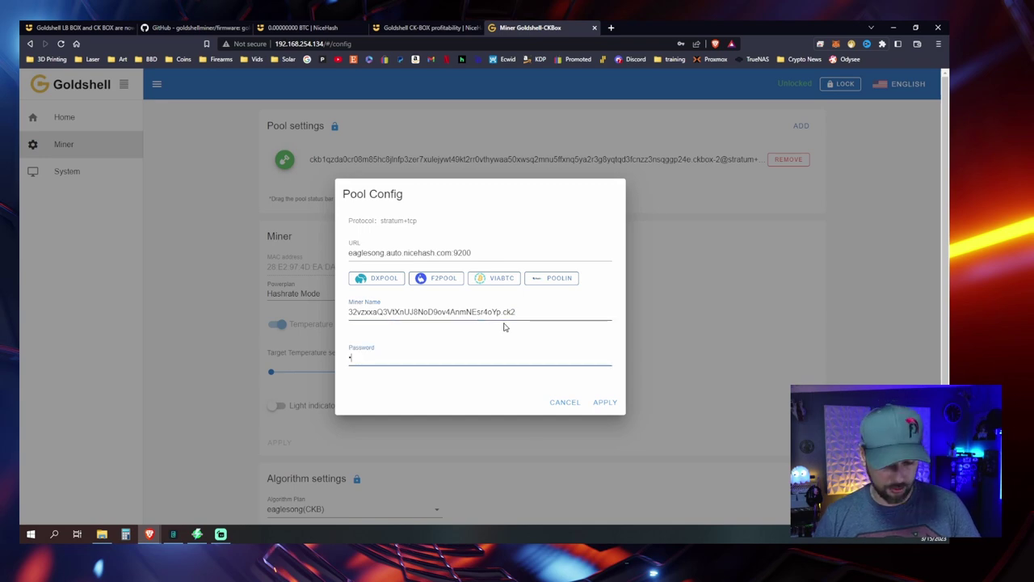
pyautogui.click(605, 401)
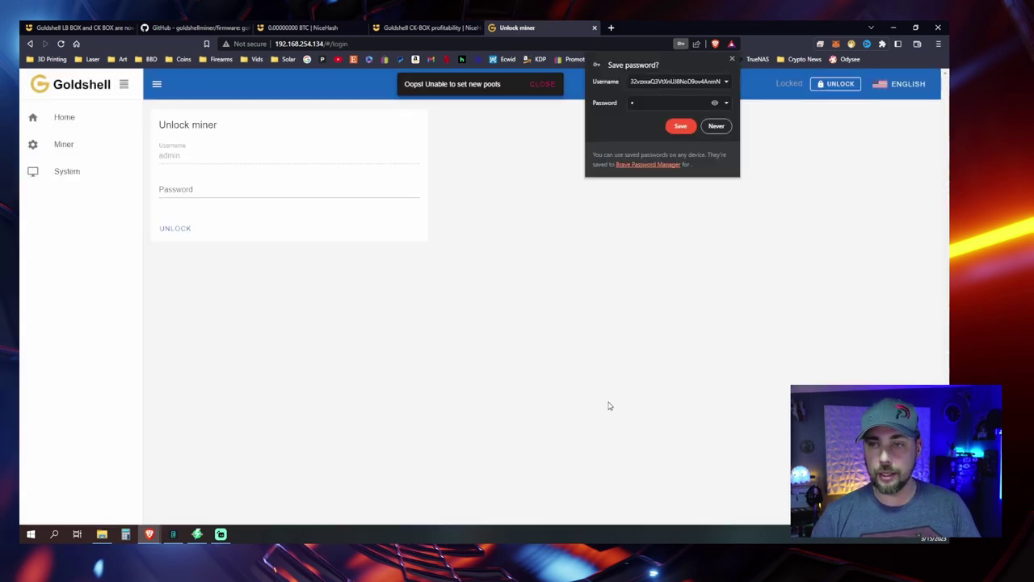
# Step: Unlock the miner with the admin password and move the NiceHash pool to the top
pyautogui.click(193, 191)
pyautogui.write('admin')
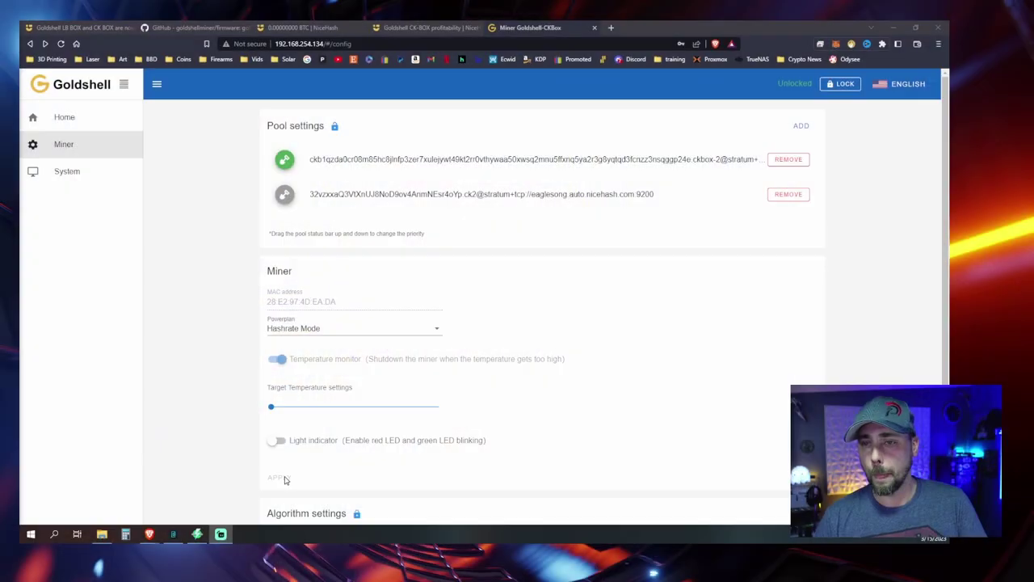
pyautogui.moveTo(517, 194); pyautogui.dragTo(516, 156)
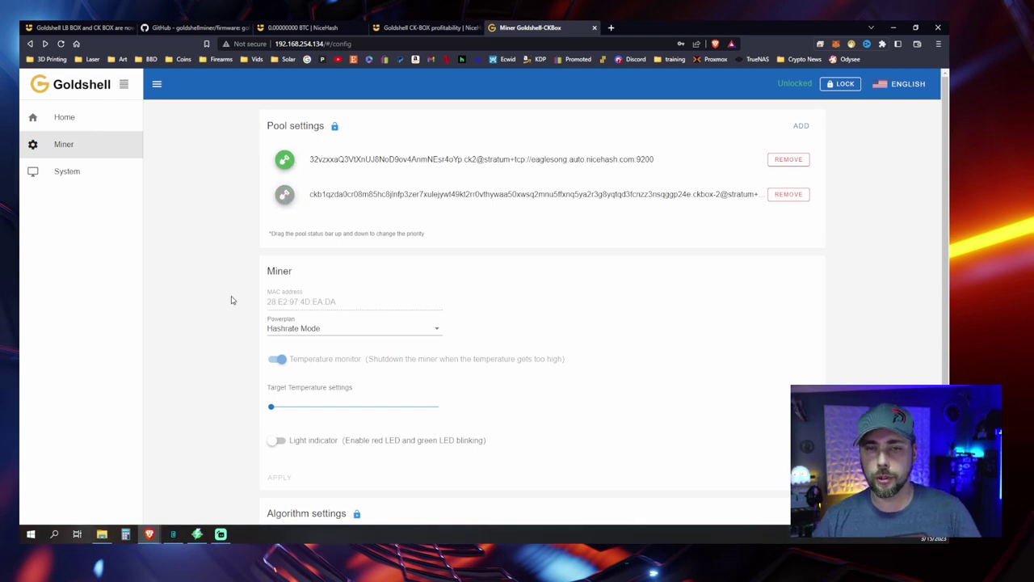
# Step: Check the home status: 522.22 GH/s average hashrate and 8 accepted shares on CPB0
pyautogui.click(67, 119)
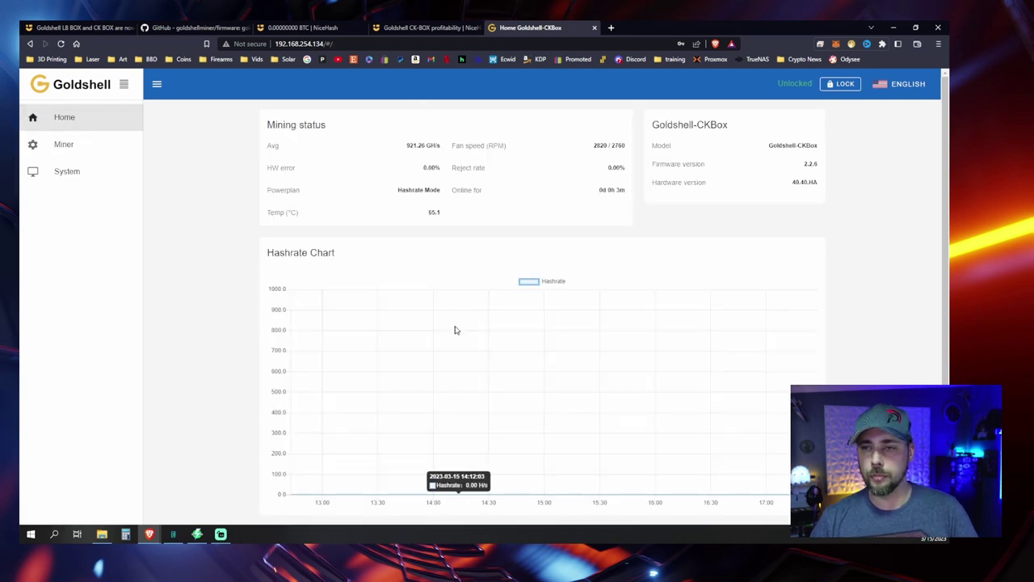
pyautogui.moveTo(408, 145); pyautogui.dragTo(450, 147)
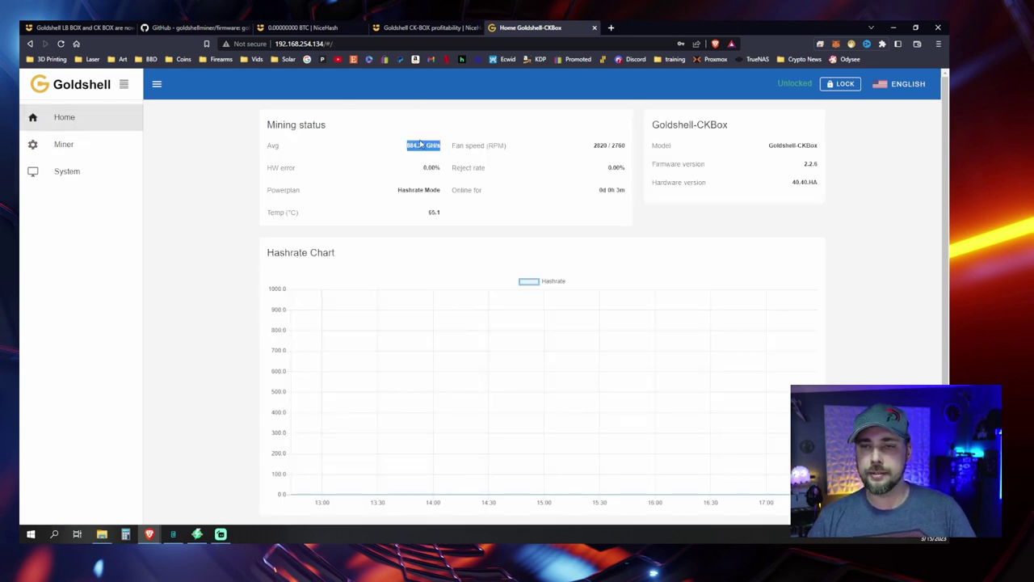
pyautogui.scroll(-2, 227, 411)
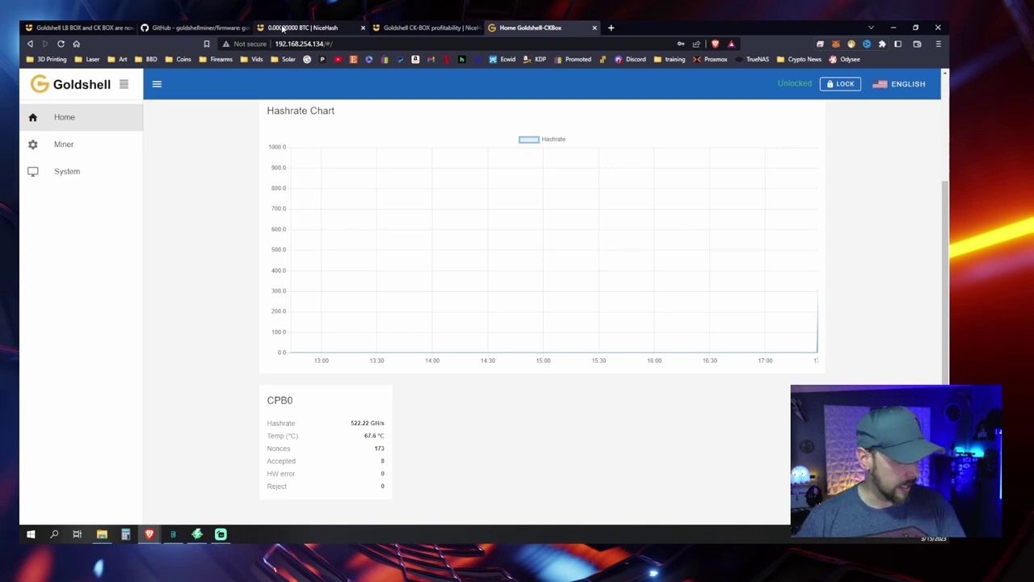
# Step: Find rig ck2 in the NiceHash Rig Manager, then review the EAGLESONG workers in History & Stats
pyautogui.click(284, 29)
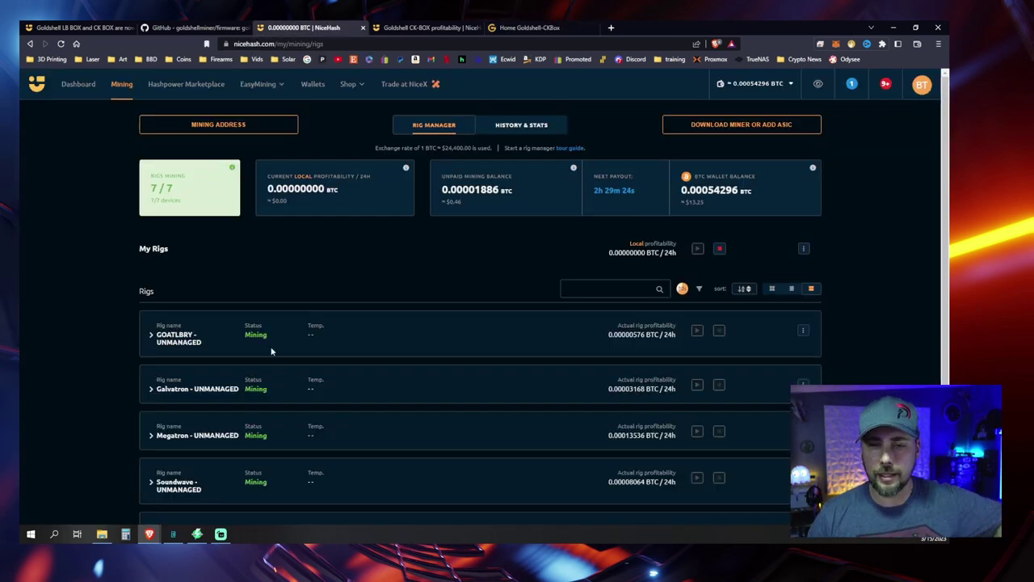
pyautogui.scroll(-2, 271, 350)
pyautogui.scroll(-1, 268, 351)
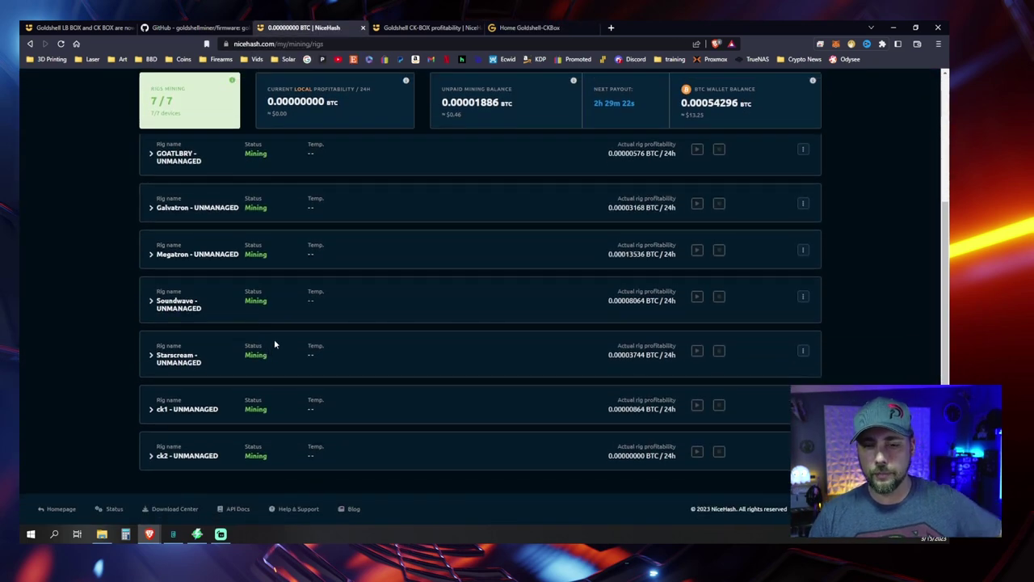
pyautogui.scroll(2, 518, 134)
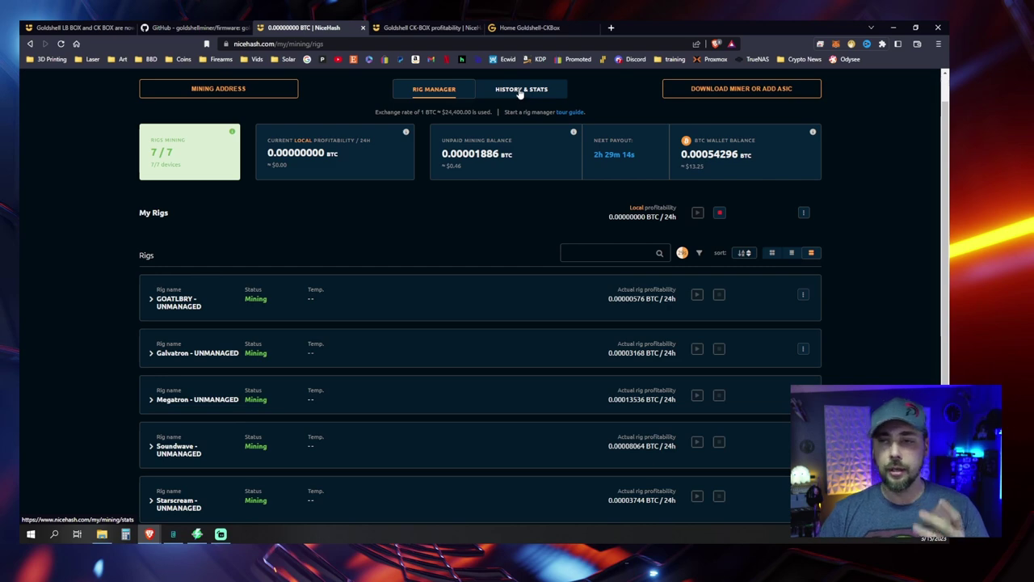
pyautogui.click(520, 89)
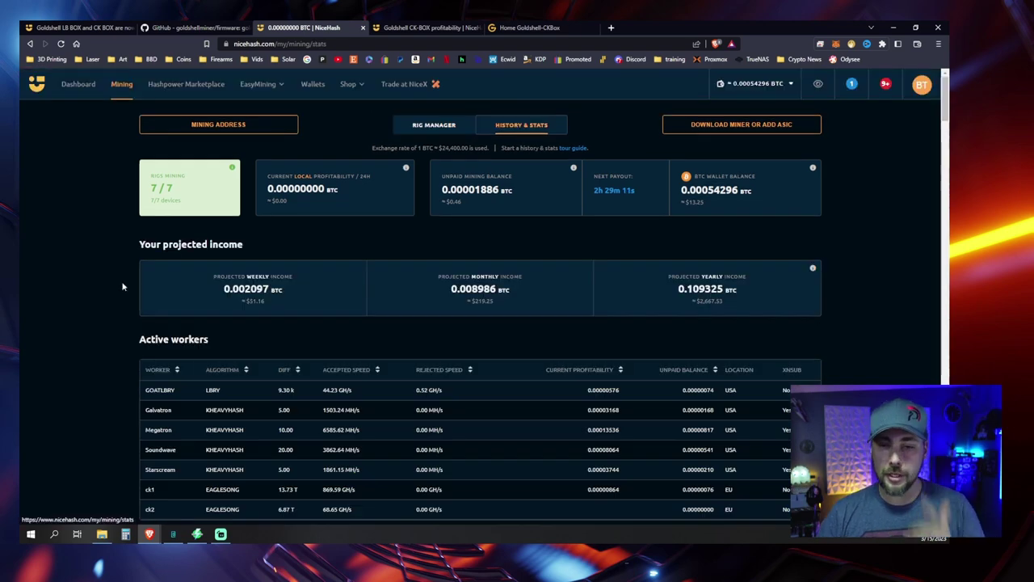
pyautogui.scroll(-4, 524, 134)
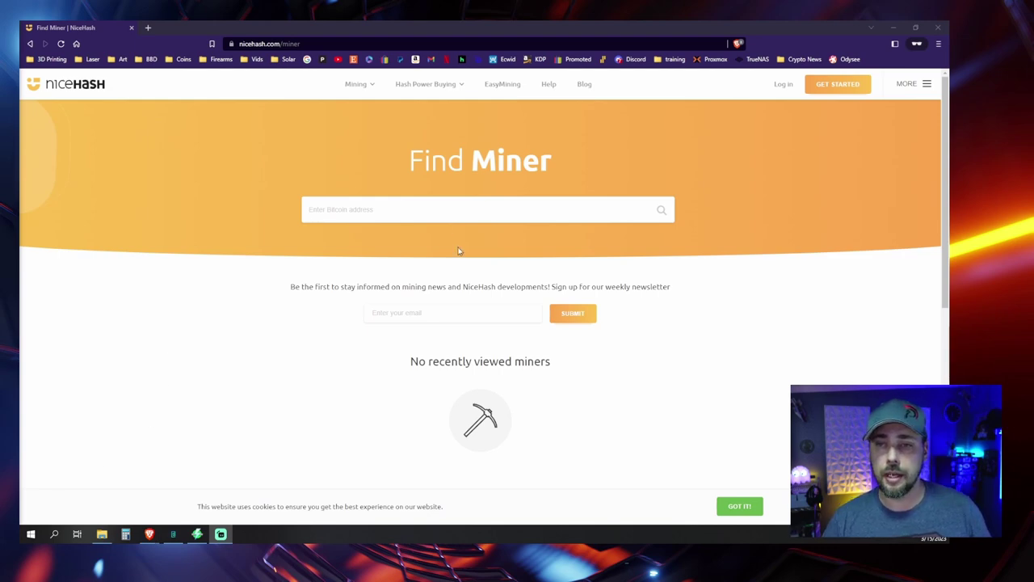
# Step: Search Find Miner for the mining address, which isn't found, then clear the search
pyautogui.click(439, 213)
pyautogui.write('32vzxxaQ3VtXnUJ8NoD9ov4AnmNEsr4oYp')
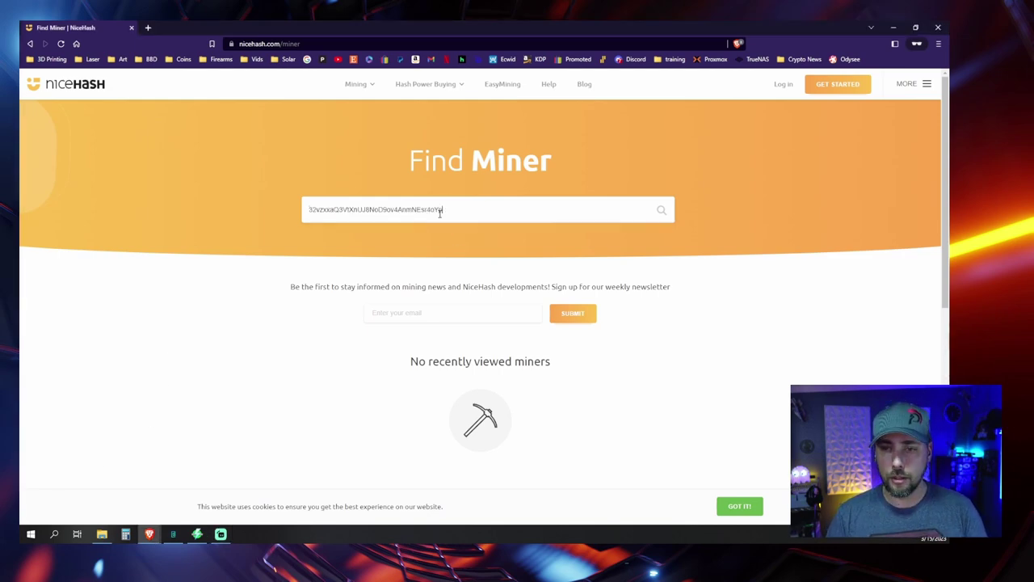
pyautogui.press('Return')
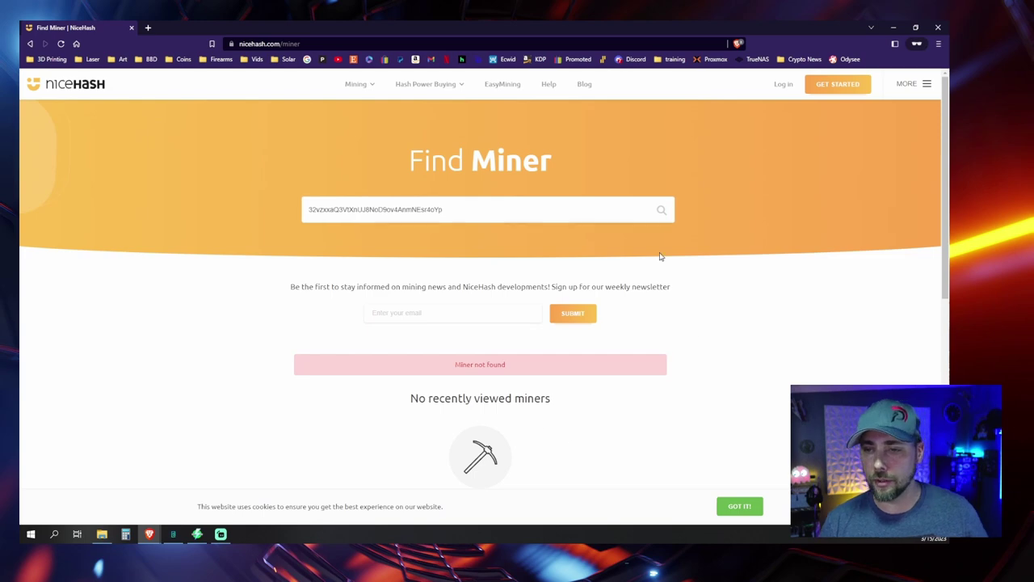
pyautogui.doubleClick(482, 210)
pyautogui.press('BackSpace')
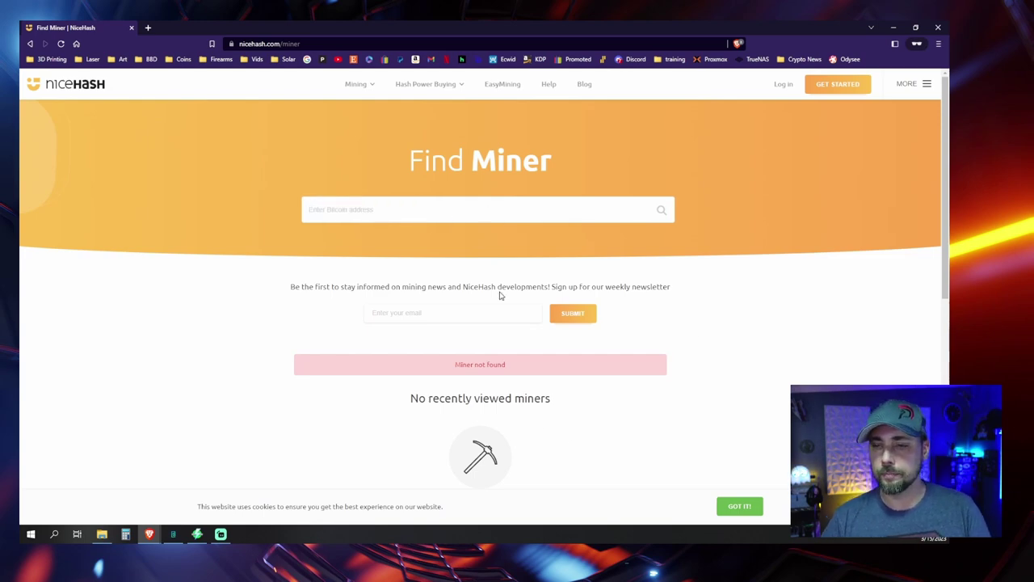
# Step: Show the wallet's BTC deposit address from the balance options
pyautogui.click(892, 29)
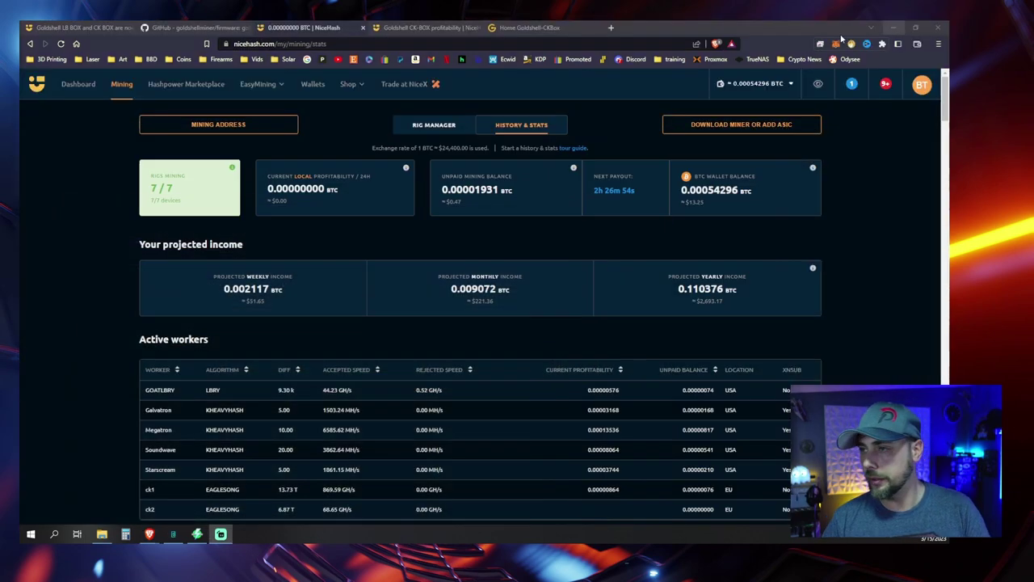
pyautogui.click(779, 83)
pyautogui.click(671, 170)
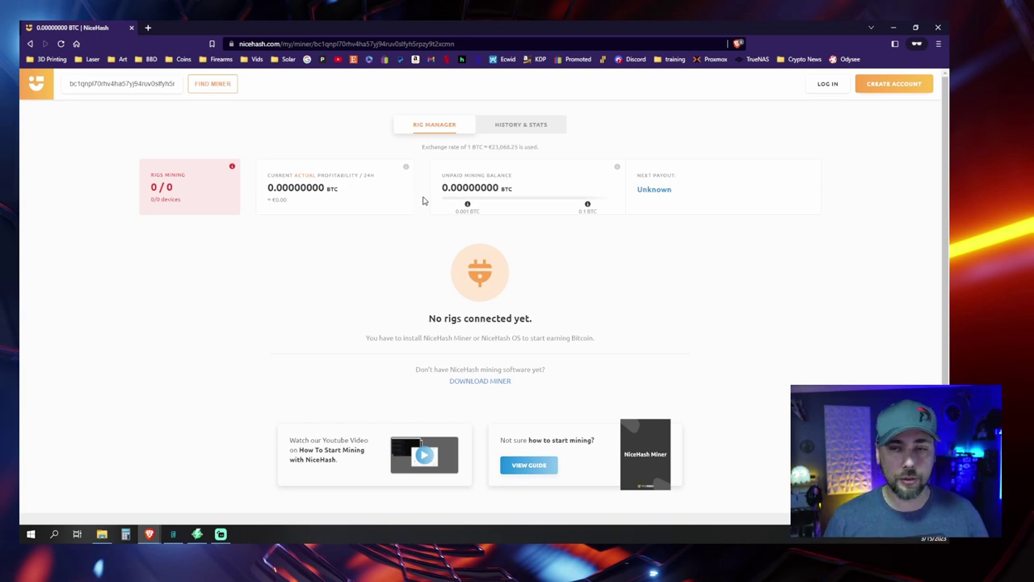
pyautogui.scroll(-1, 170, 282)
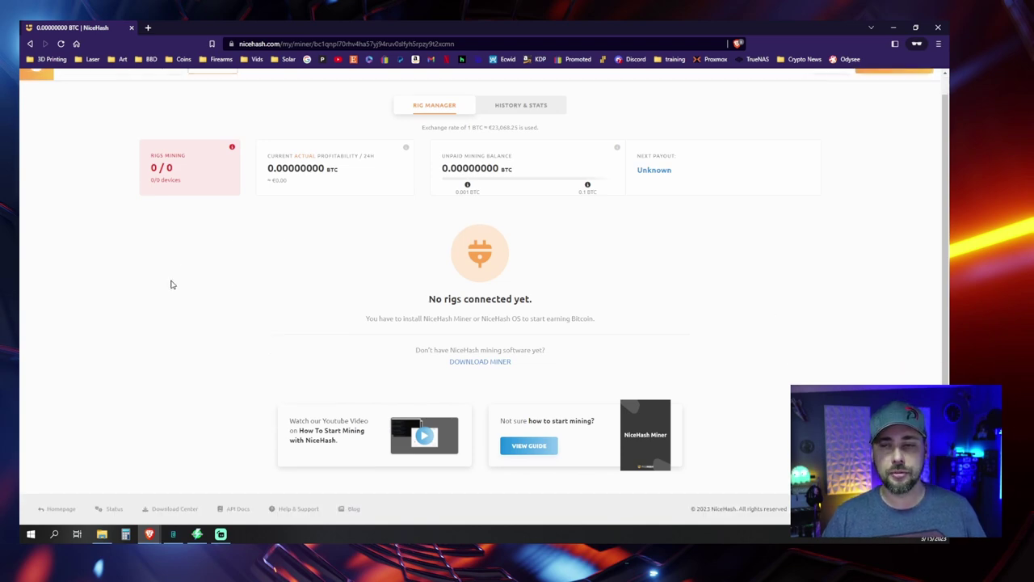
pyautogui.scroll(1, 170, 286)
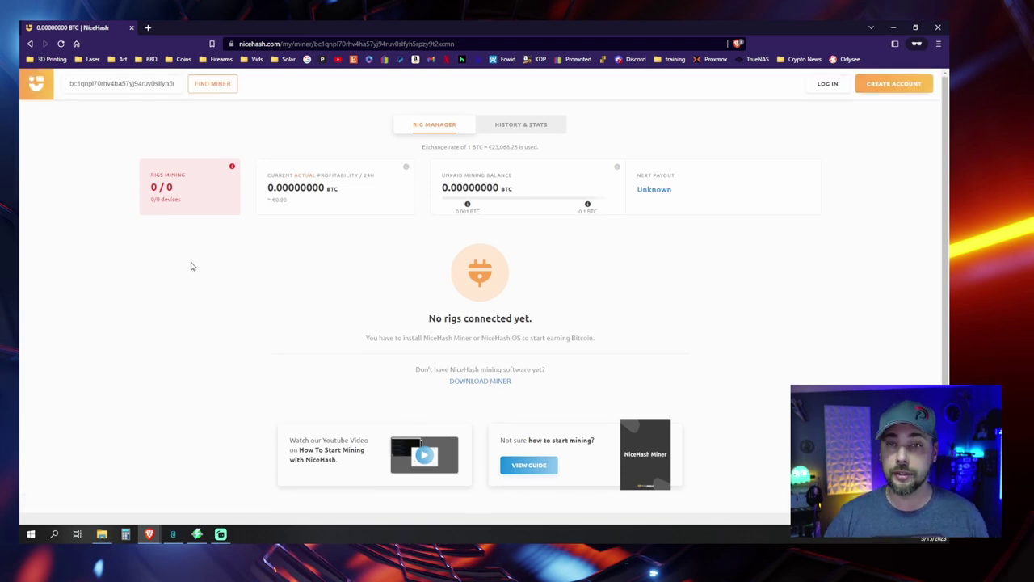
# Step: Return to My Rigs, showing 7/7 rigs mining and 0.00001931 BTC unpaid balance
pyautogui.click(894, 28)
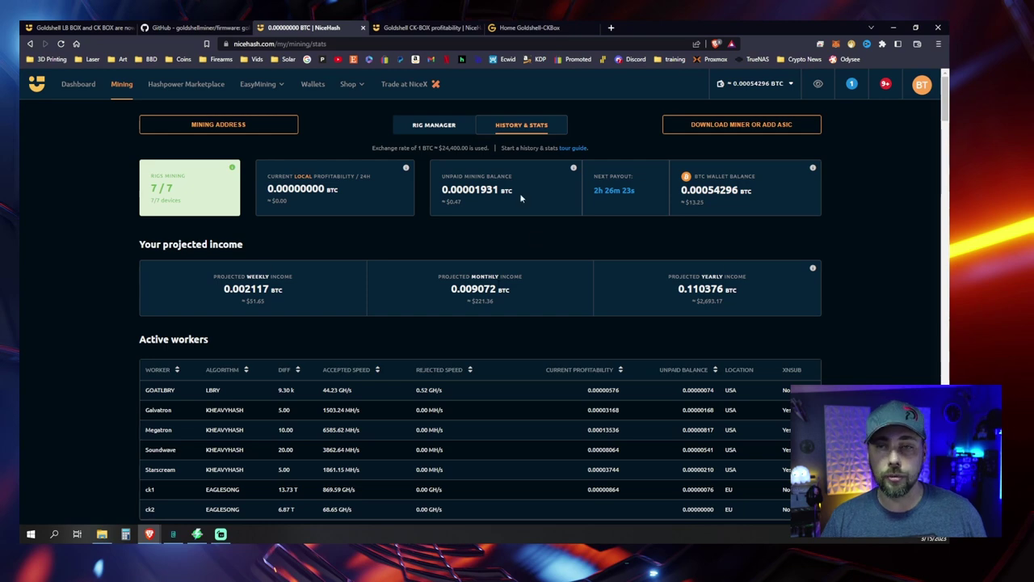
pyautogui.click(451, 134)
pyautogui.scroll(-2, 407, 307)
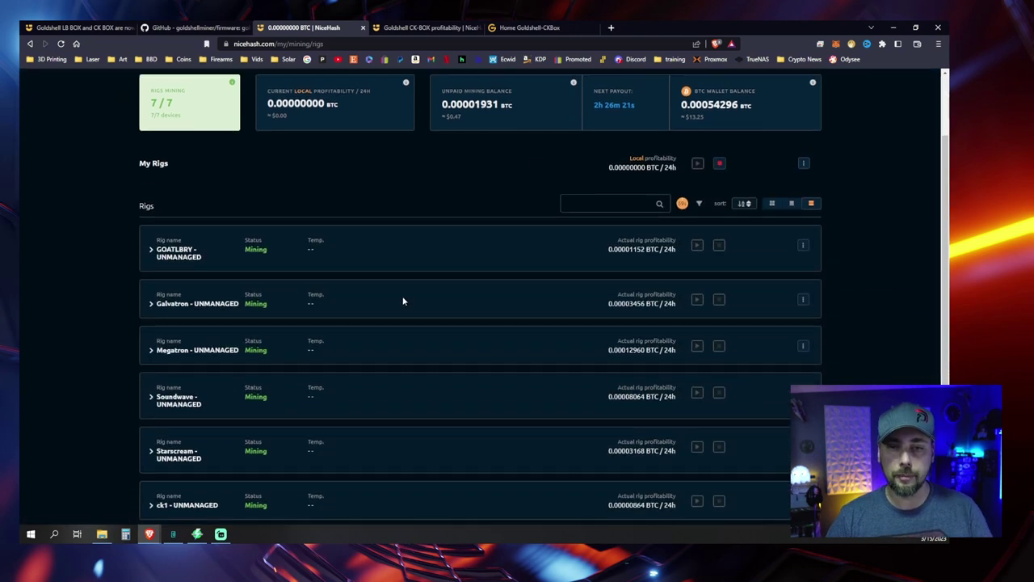